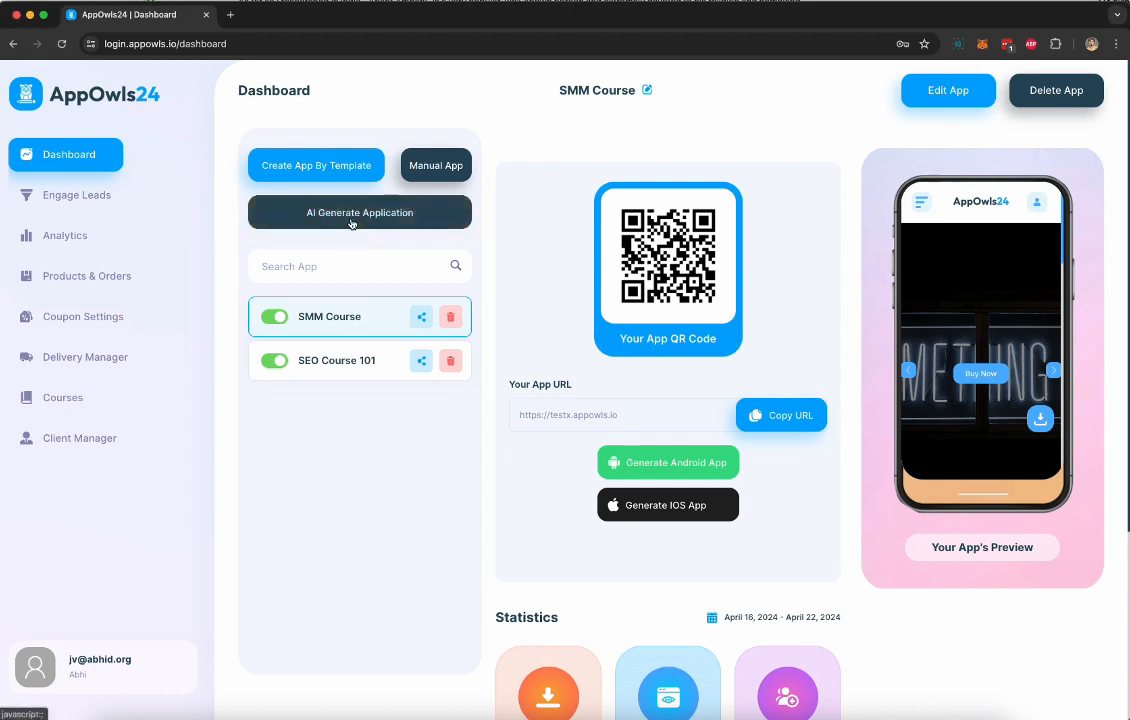
Start an AI-generated application and name it "AI Automation Agency Course"
{"action": "left_click", "coordinate": [351, 222]}
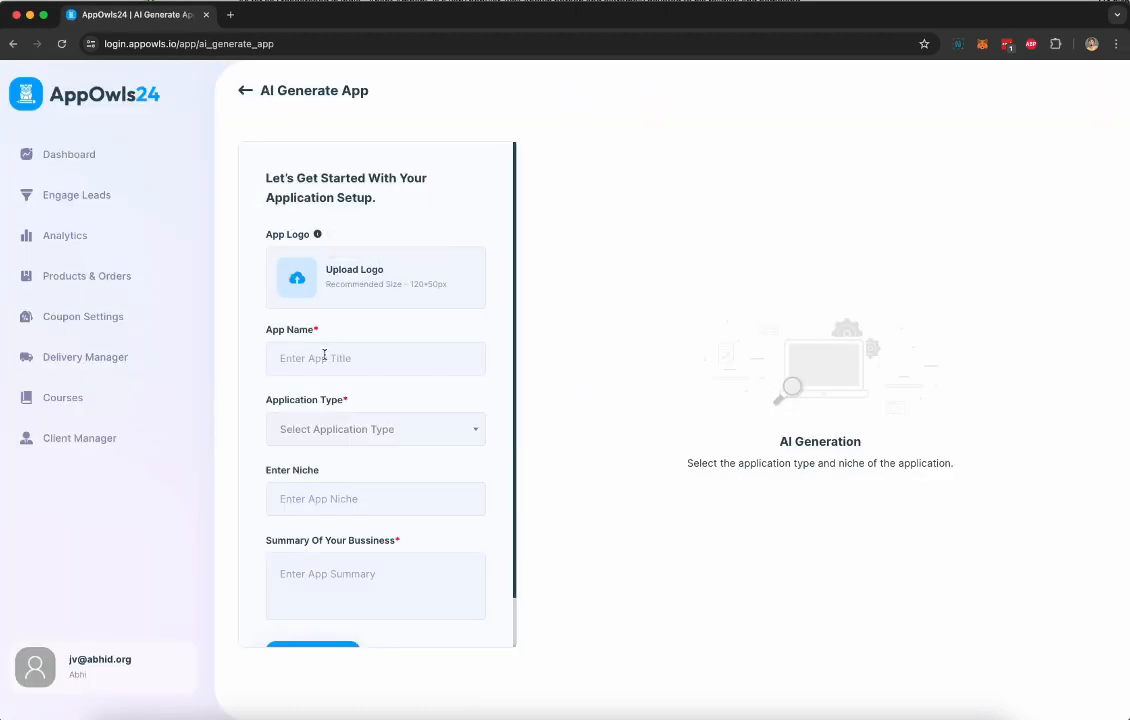
{"action": "left_click", "coordinate": [324, 357]}
{"action": "type", "text": "Ai Automation Agency Course"}
Set the application type to Course and the niche to AI
{"action": "left_click", "coordinate": [300, 429]}
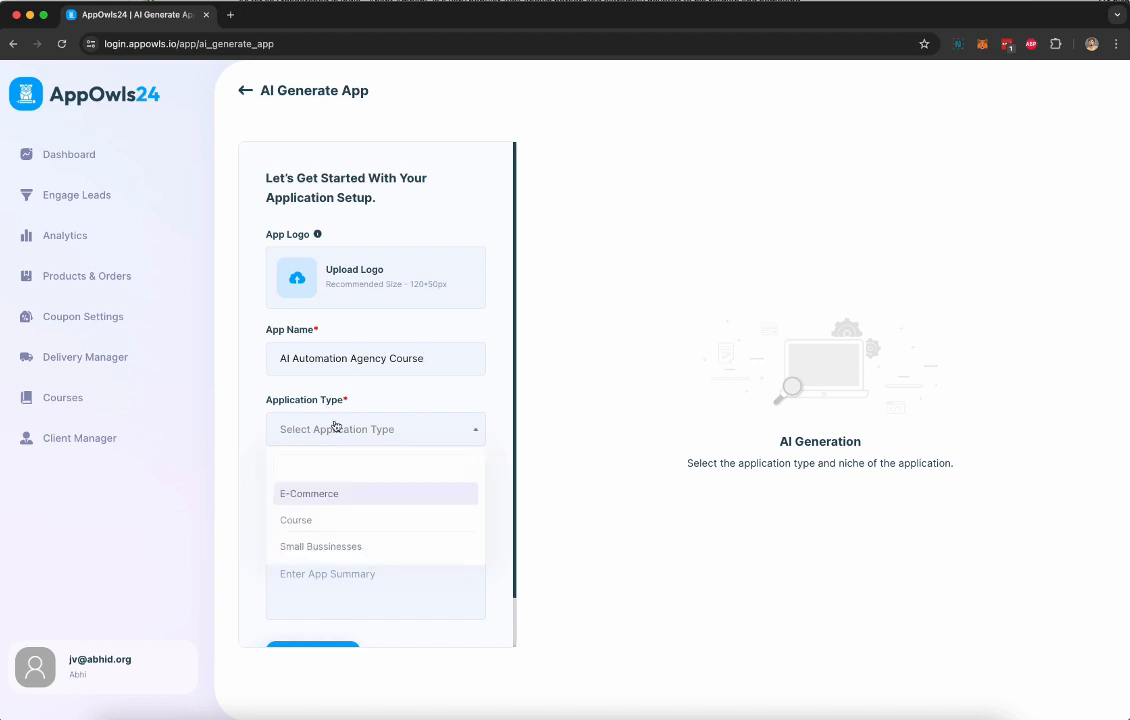
{"action": "left_click", "coordinate": [361, 530]}
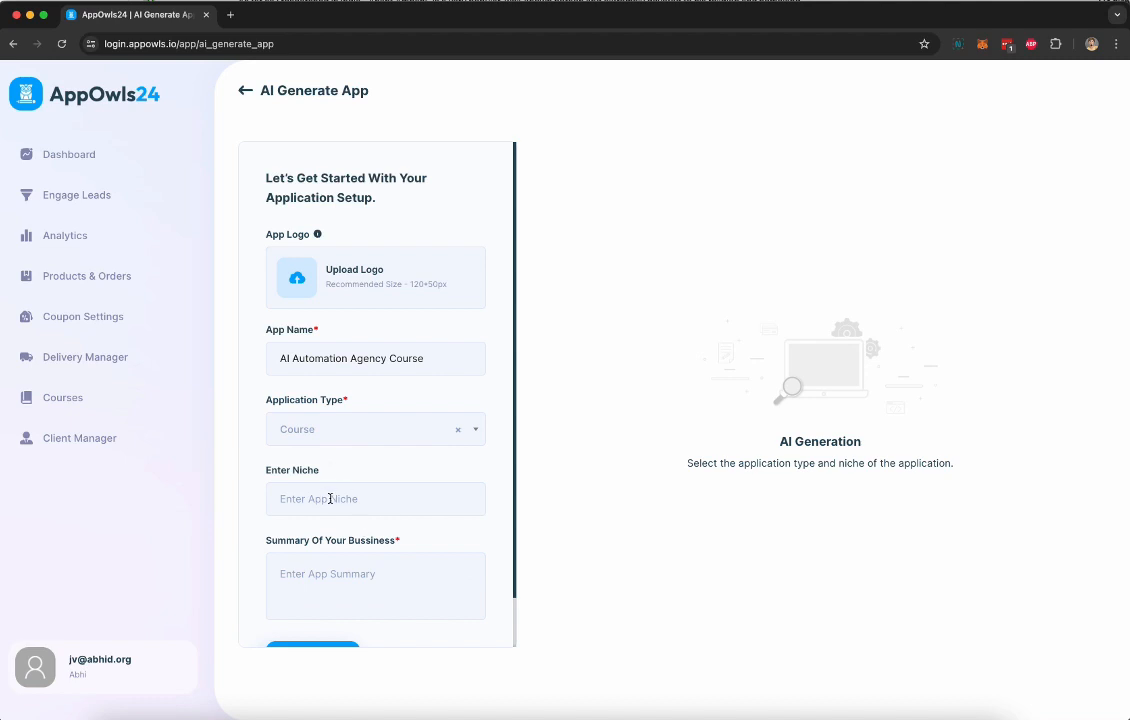
{"action": "left_click", "coordinate": [330, 499]}
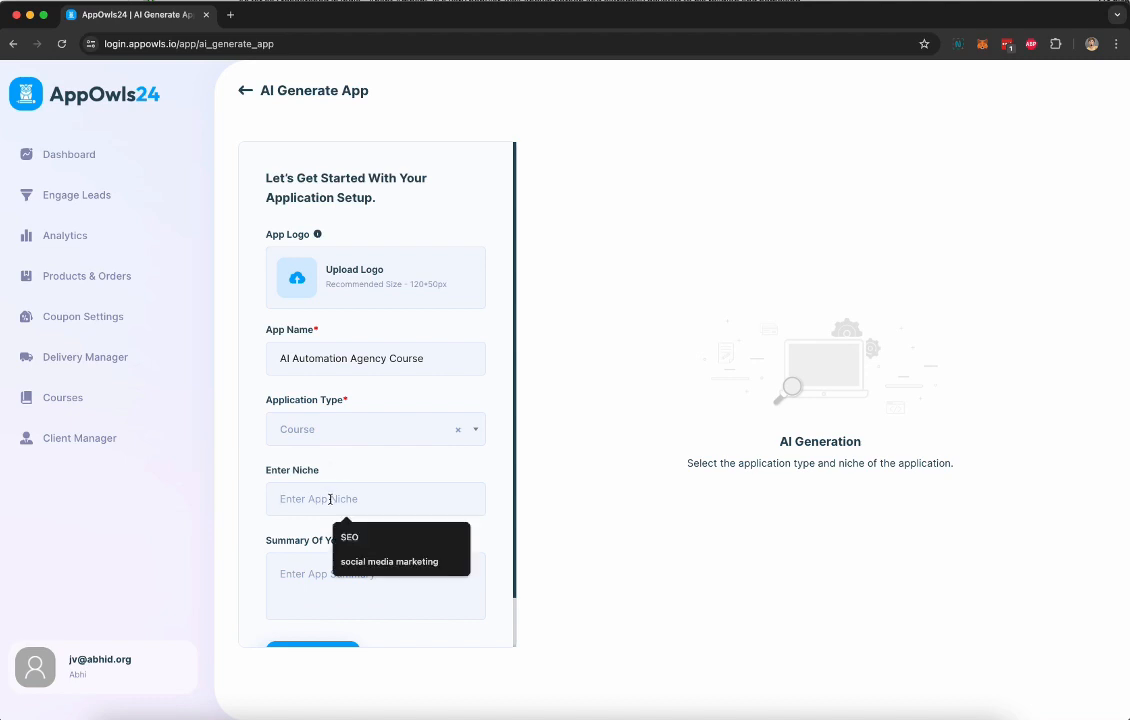
{"action": "type", "text": "AI"}
Paste the business summary about selling paid access to the AI Automation Agency Course and generate the app
{"action": "scroll", "coordinate": [337, 525], "scroll_direction": "down", "scroll_amount": 1}
{"action": "left_click", "coordinate": [285, 519]}
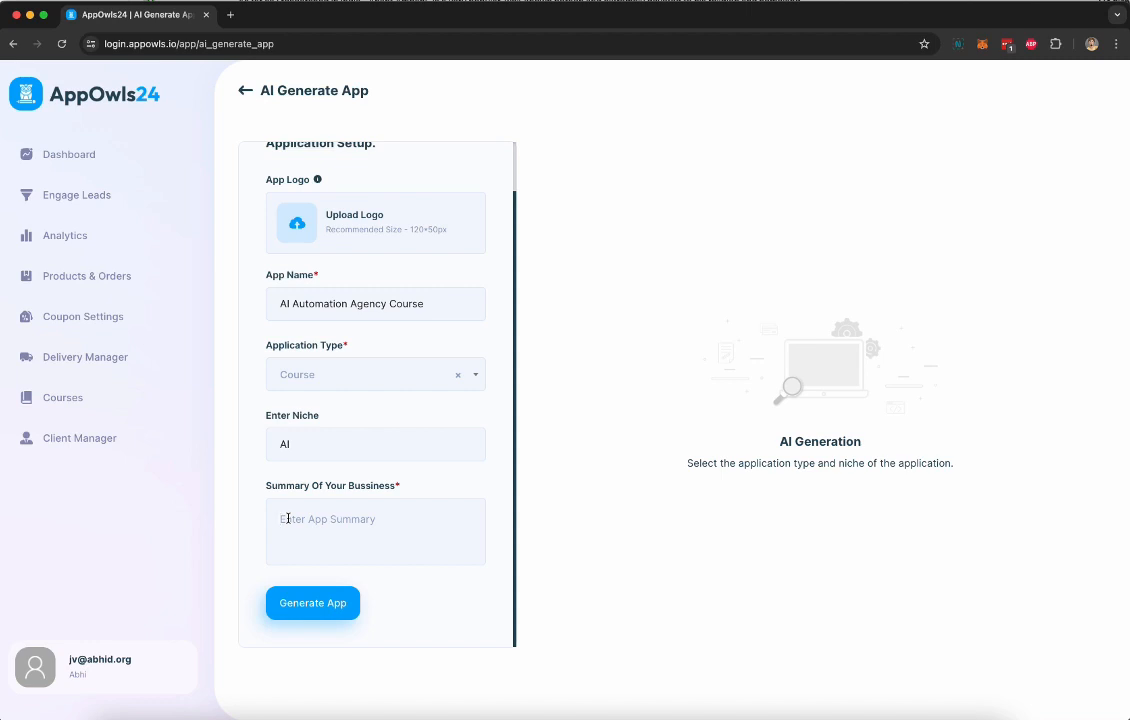
{"action": "type", "text": "Create an app where I will sell access to my AI Automation Agency Course that users need to purchase to get access to."}
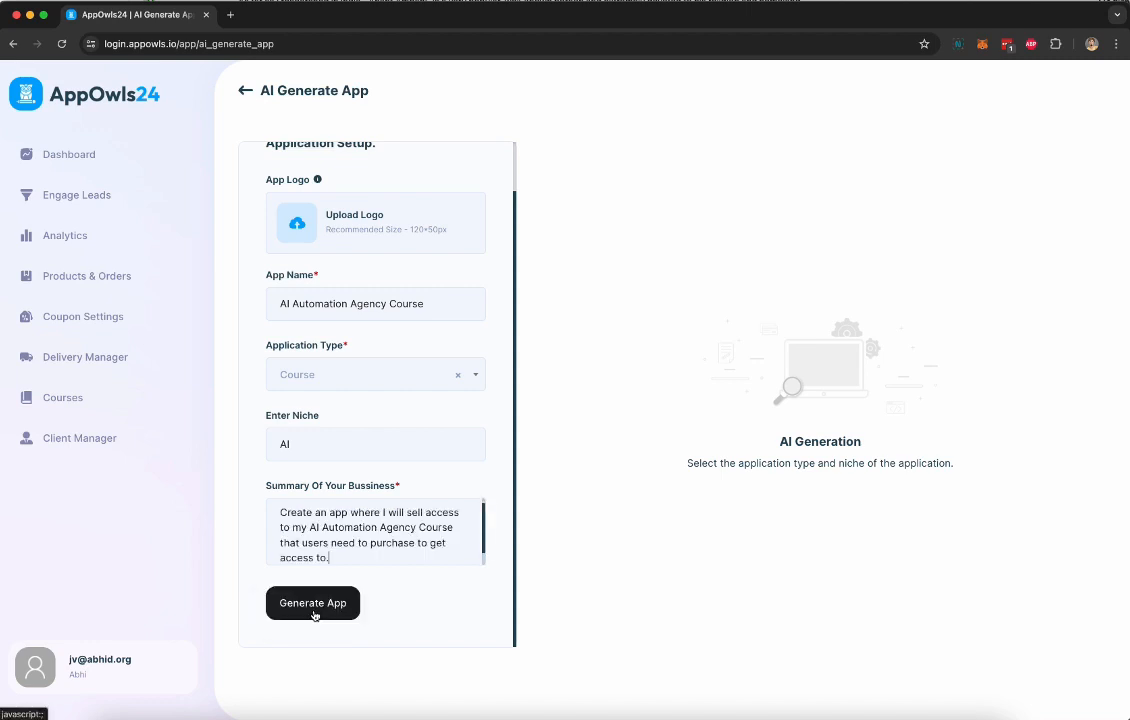
{"action": "left_click", "coordinate": [314, 612]}
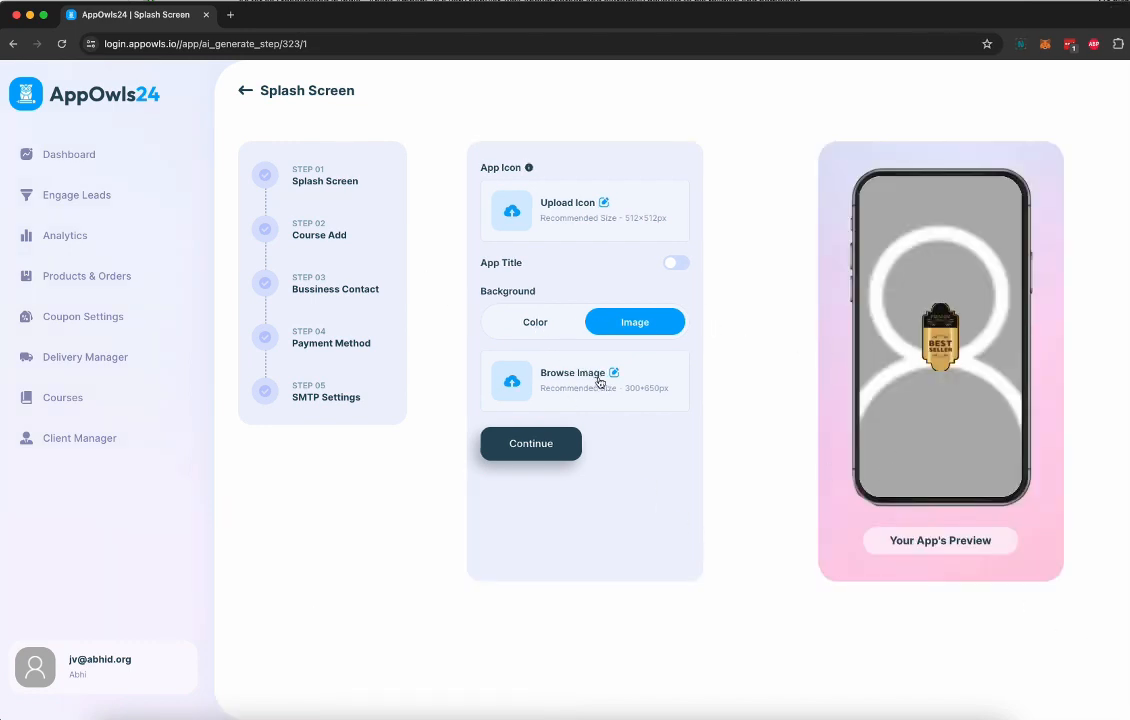
Use an image as the splash screen background and search the stock images for "AI"
{"action": "left_click", "coordinate": [554, 326]}
{"action": "left_click", "coordinate": [620, 324]}
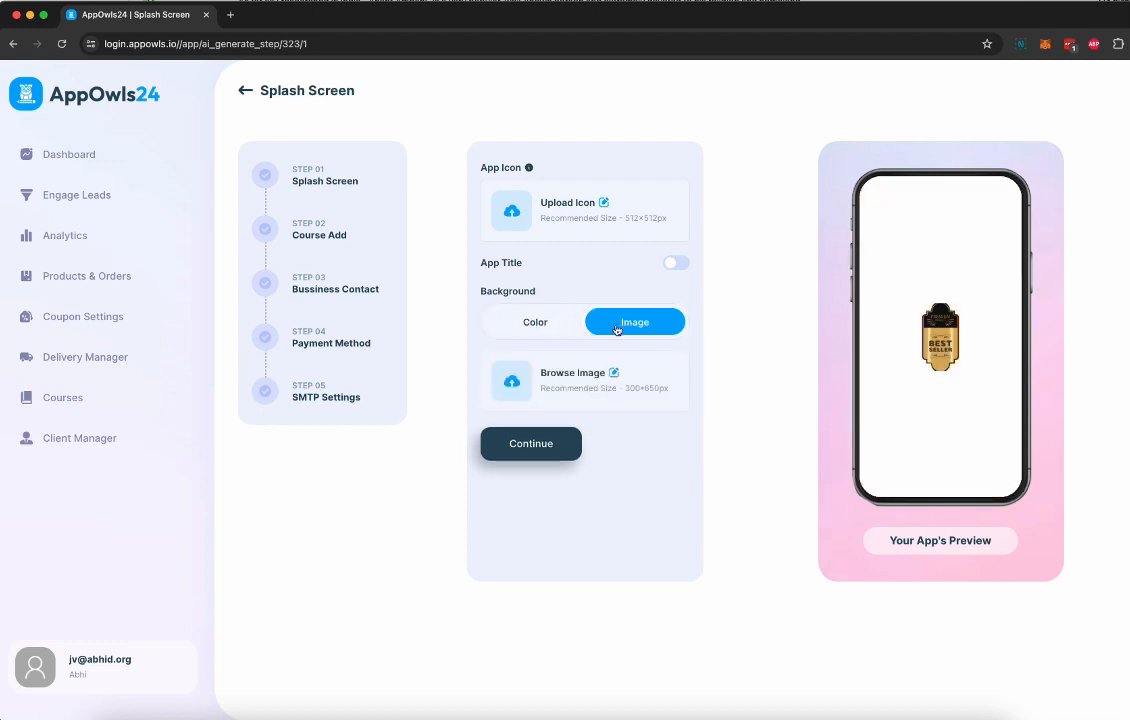
{"action": "left_click", "coordinate": [568, 385]}
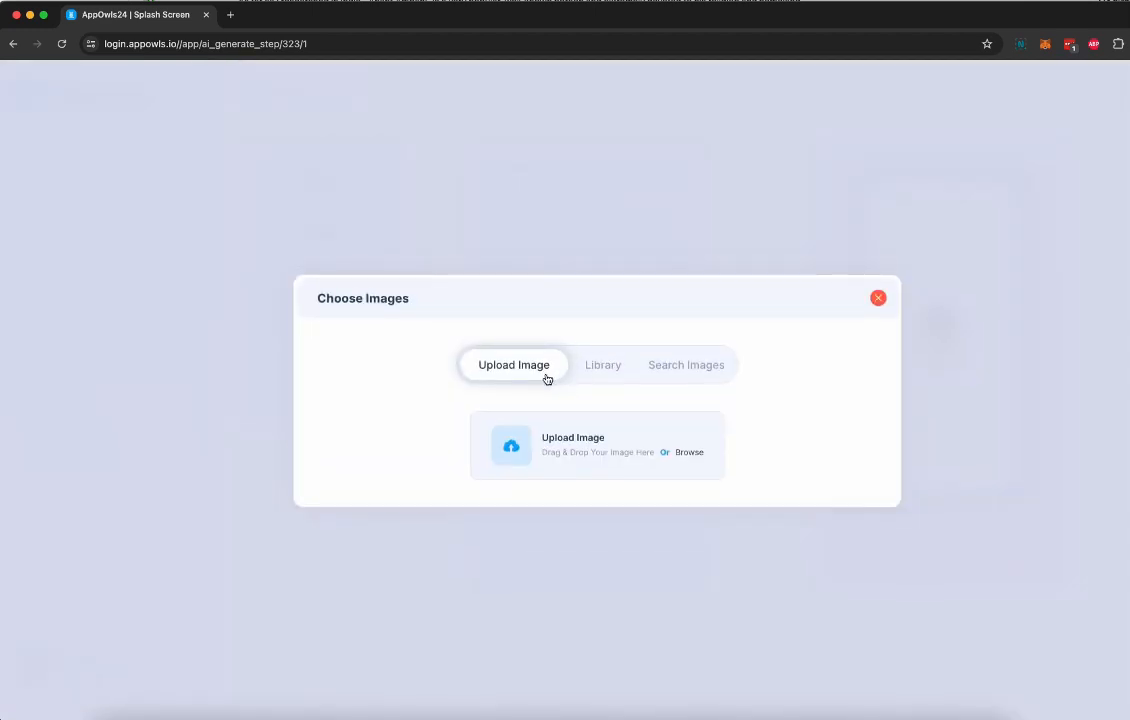
{"action": "left_click", "coordinate": [673, 368]}
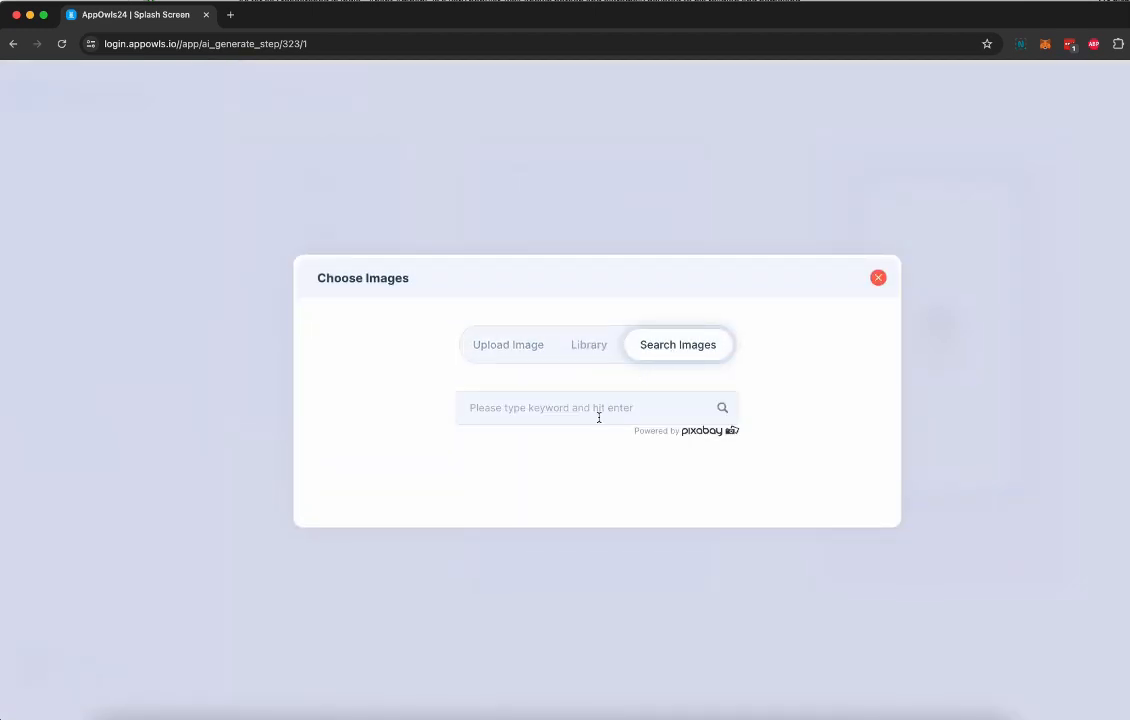
{"action": "type", "text": "AI"}
{"action": "key", "text": "Return"}
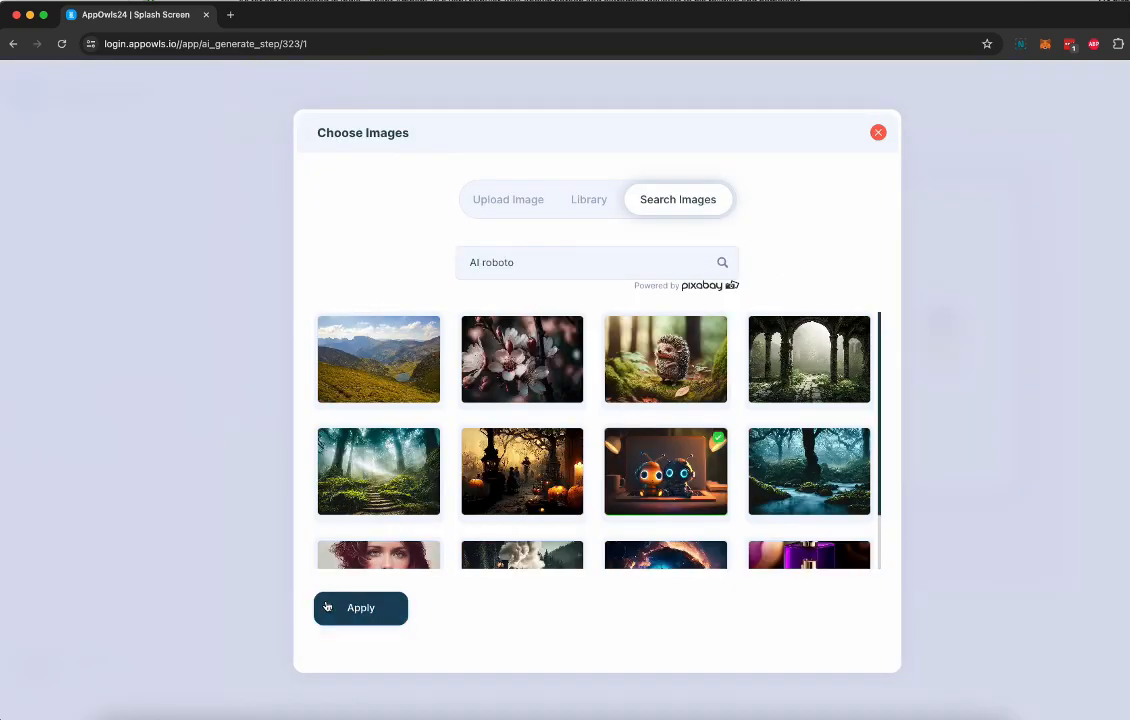
Apply and crop the picture of two small robots on a laptop as the splash background, and continue the app setup
{"action": "left_click", "coordinate": [350, 609]}
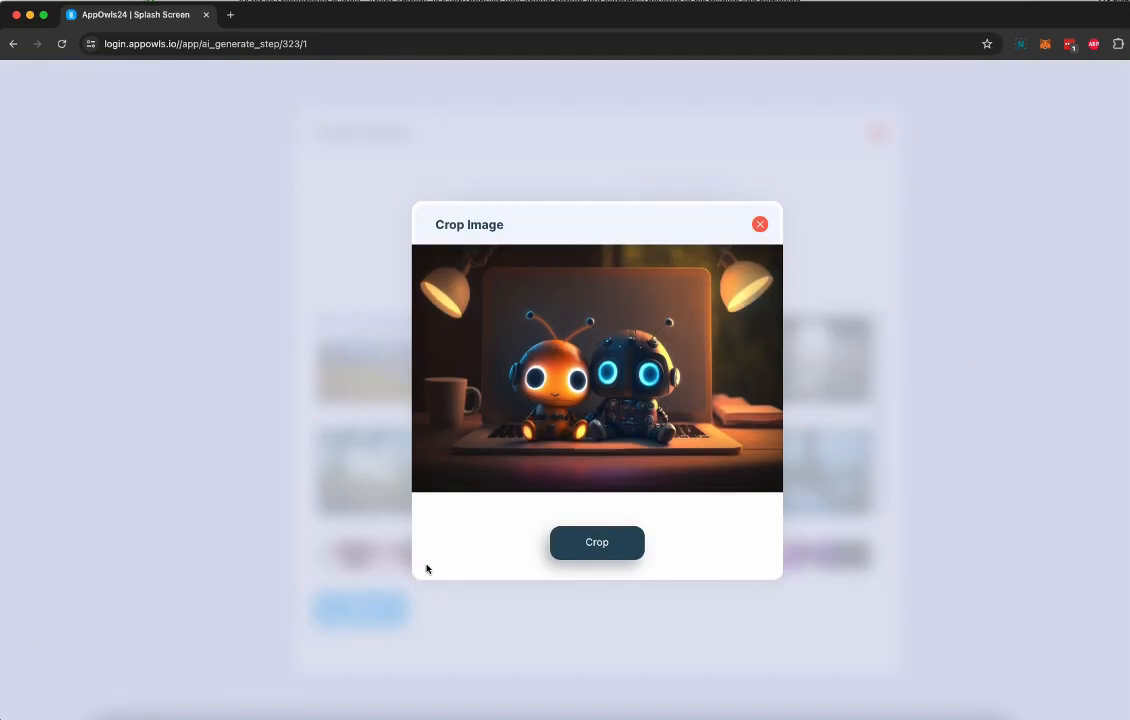
{"action": "left_click", "coordinate": [598, 586]}
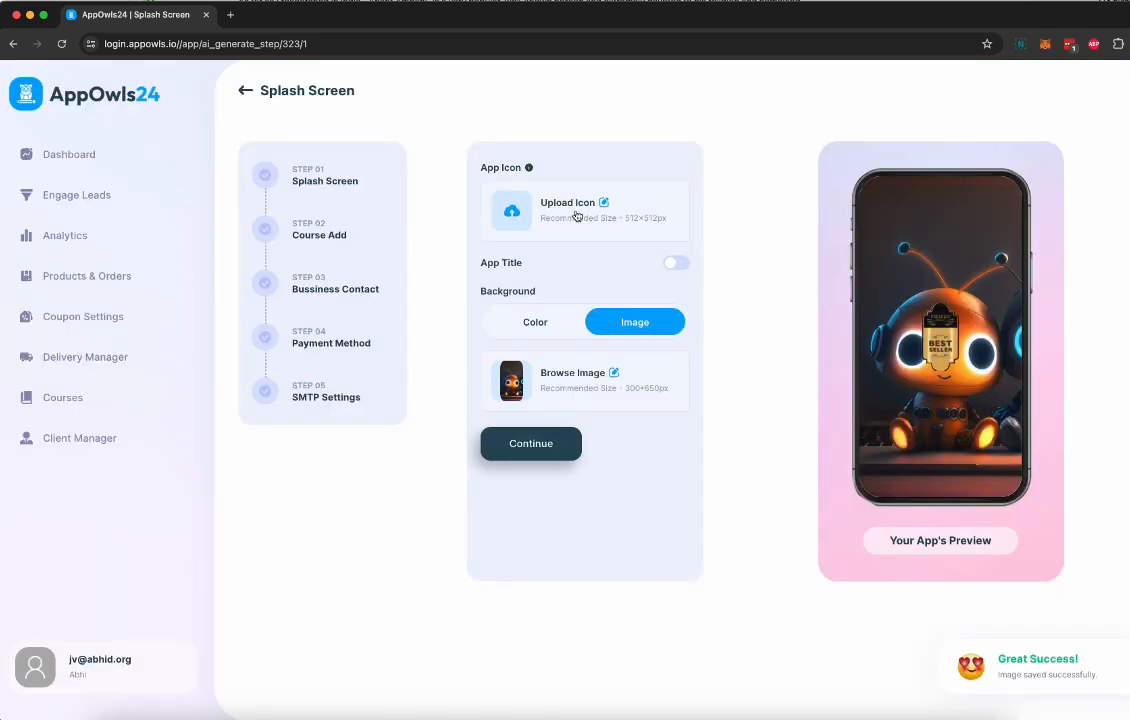
{"action": "left_click", "coordinate": [525, 444]}
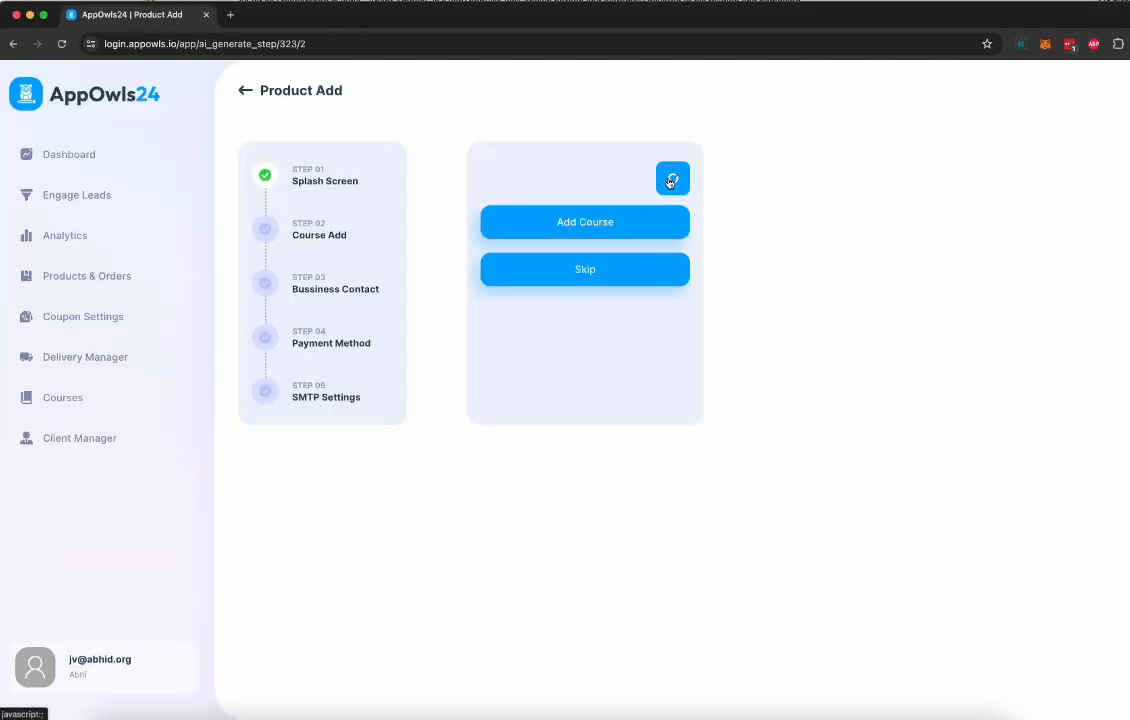
Add a new course named "AI Automation Agency Course" with the summary "AI Automation Agency Course summary"
{"action": "left_click", "coordinate": [670, 178]}
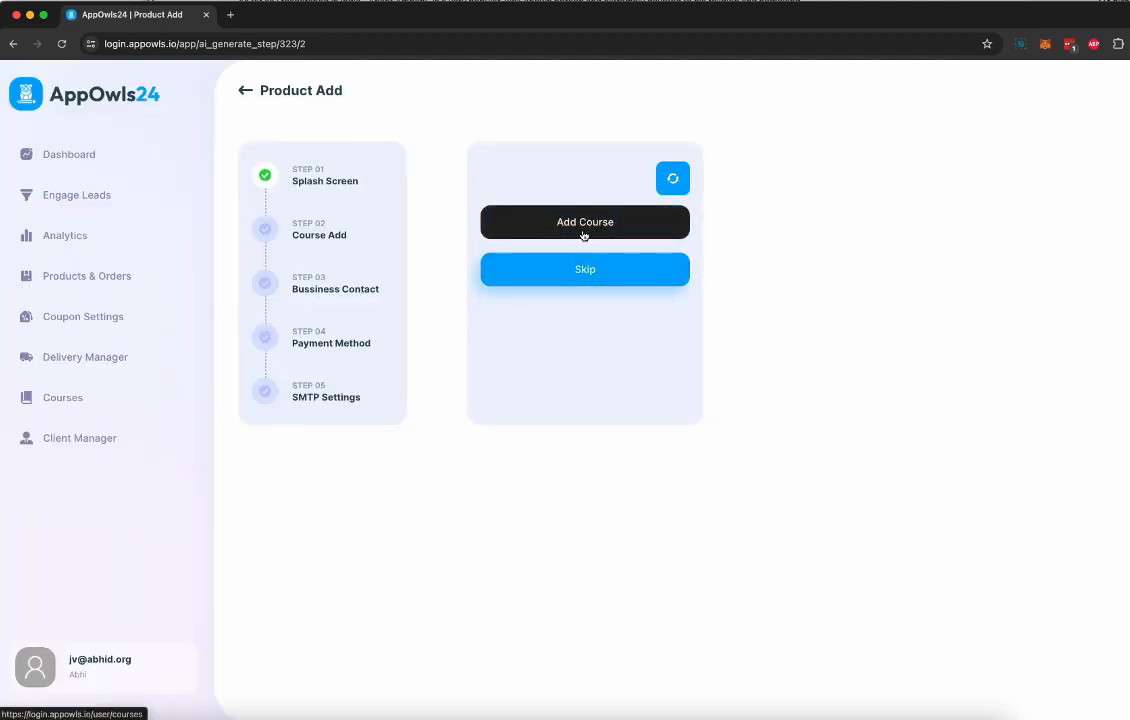
{"action": "left_click", "coordinate": [582, 234]}
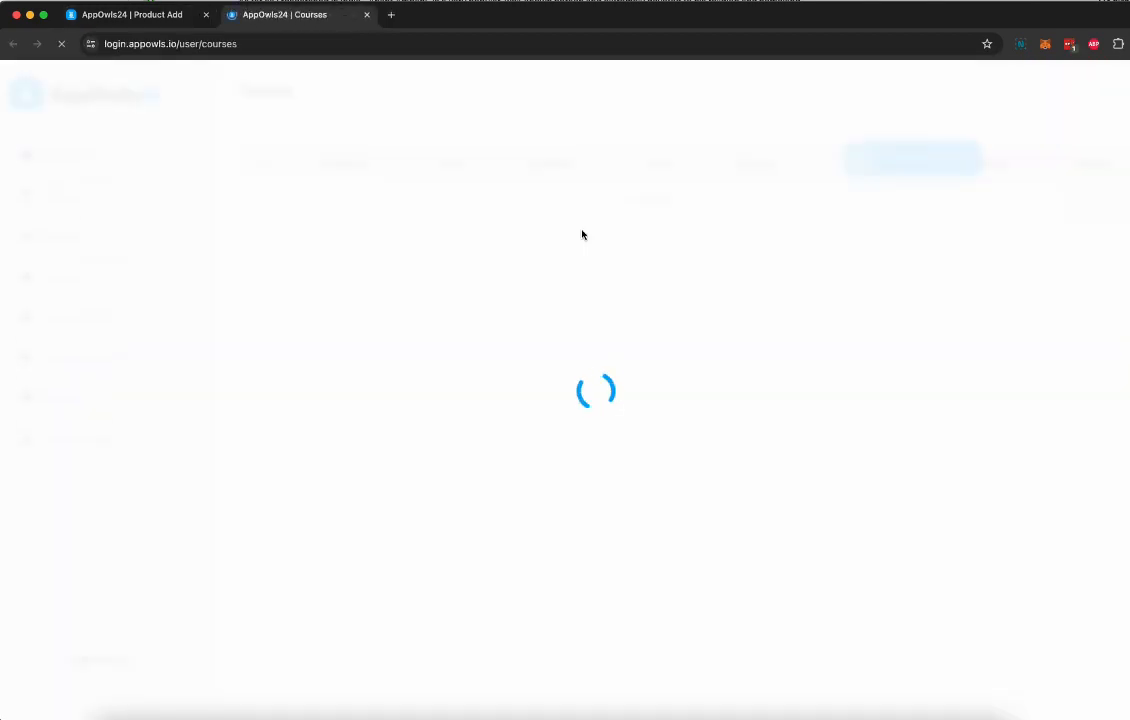
{"action": "left_click", "coordinate": [911, 170]}
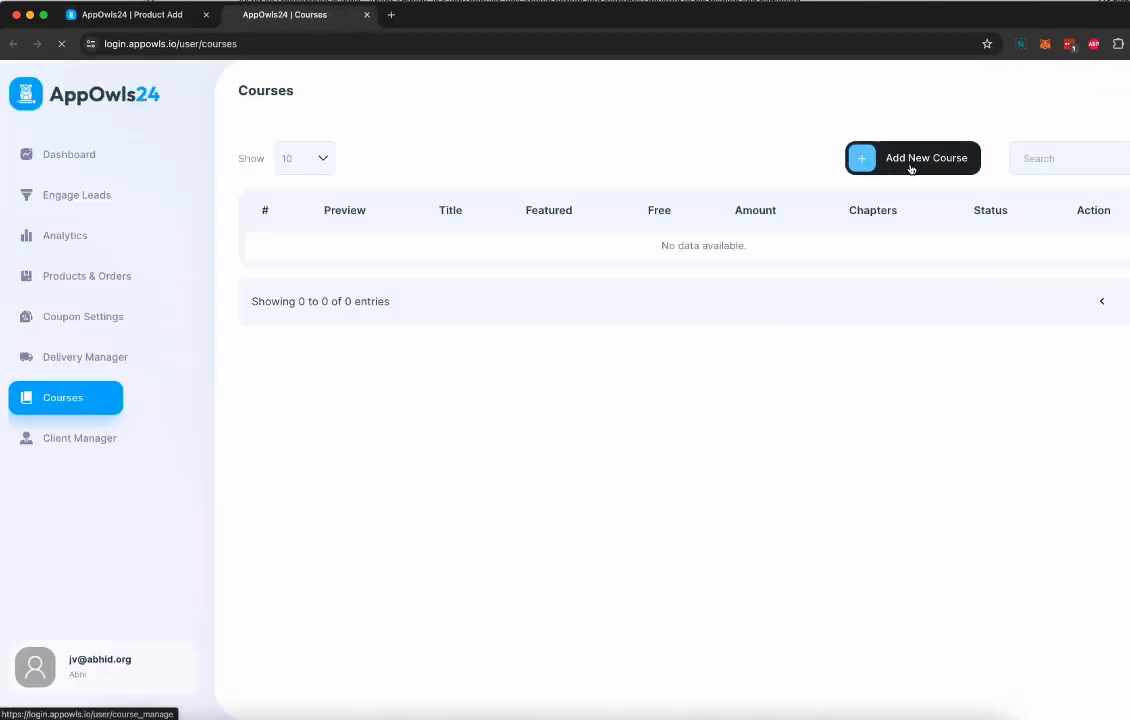
{"action": "key", "text": "Caps_Lock"}
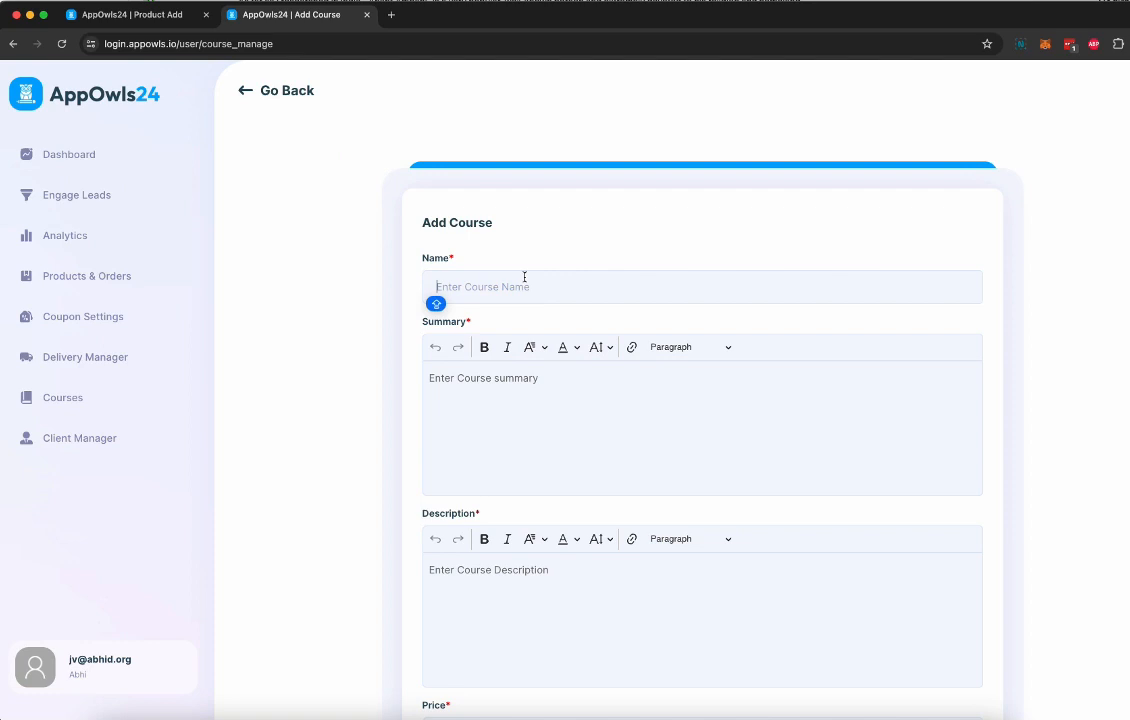
{"action": "type", "text": "AI Automation Agency Course"}
{"action": "key", "text": "Tab"}
{"action": "type", "text": "AI Automation Agency Course"}
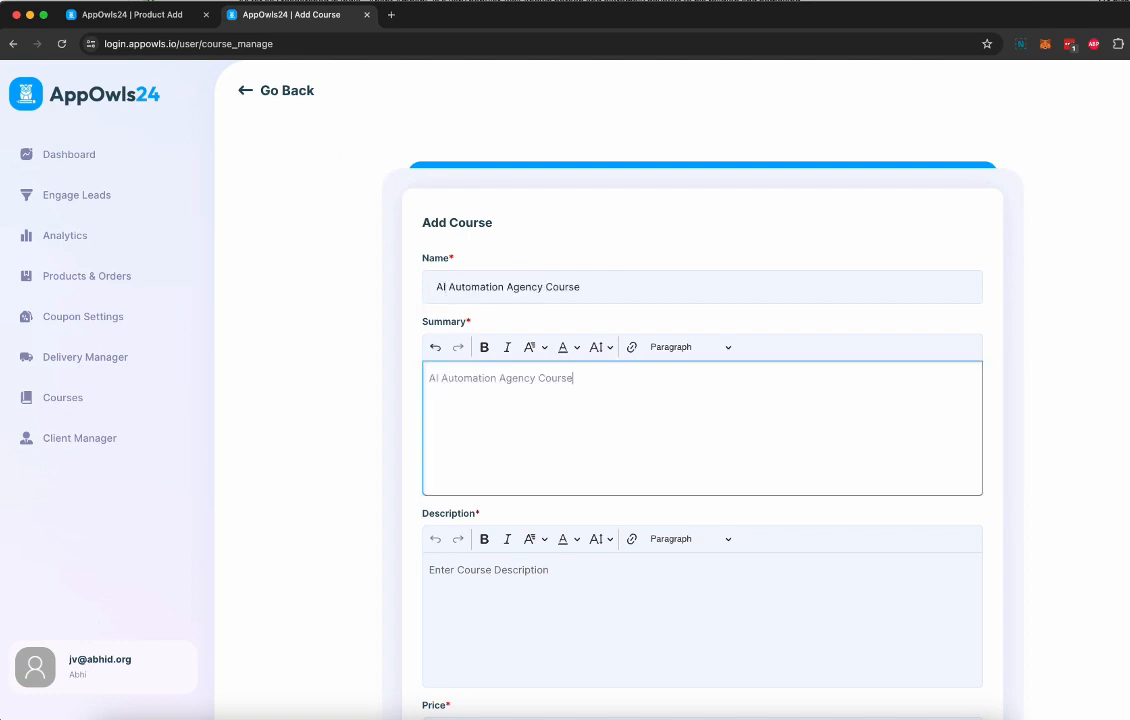
{"action": "type", "text": " summary"}
Enter the description "AI Automation Agency Course description", set the price to 497, mark the course as featured, and save it
{"action": "left_click", "coordinate": [550, 591]}
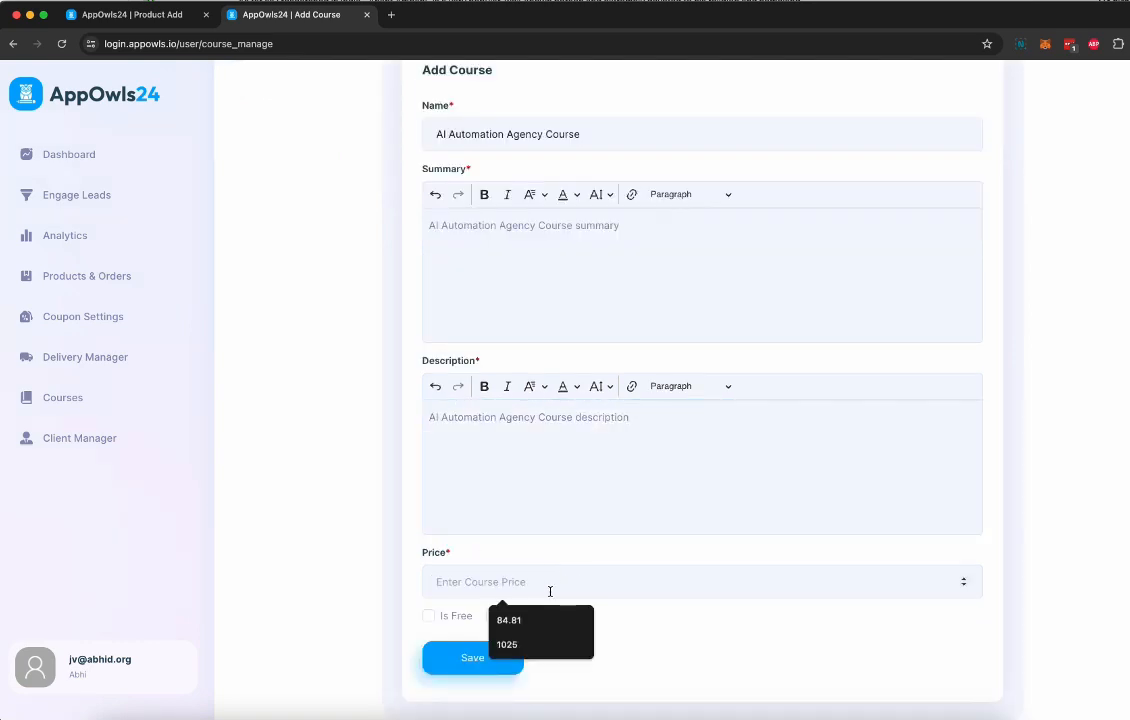
{"action": "type", "text": "497"}
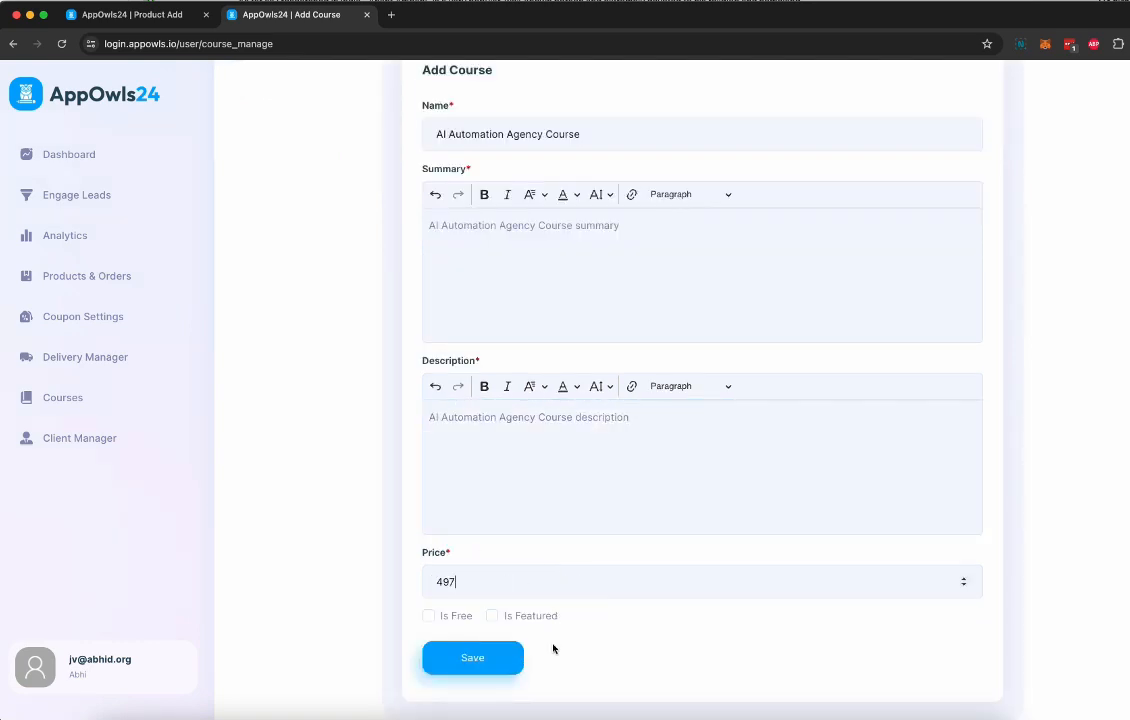
{"action": "left_click", "coordinate": [510, 620]}
{"action": "left_click", "coordinate": [489, 660]}
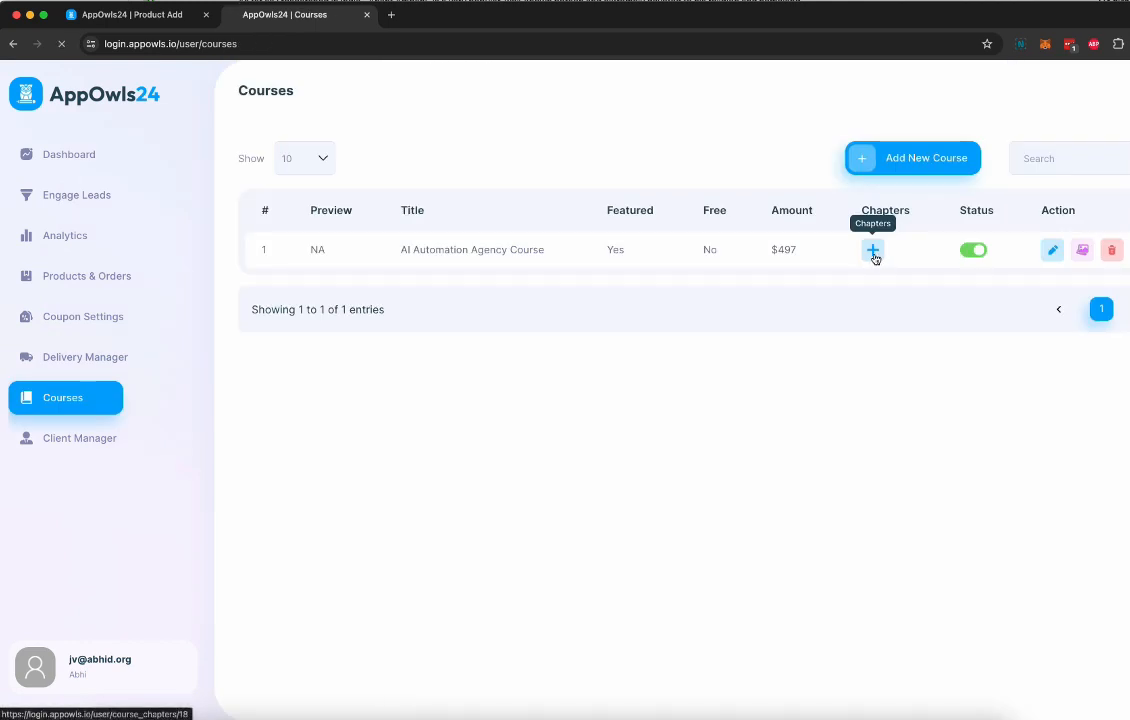
Add a module titled "Introduction" with order 1 to the AI Automation Agency Course and save it
{"action": "left_click", "coordinate": [874, 253]}
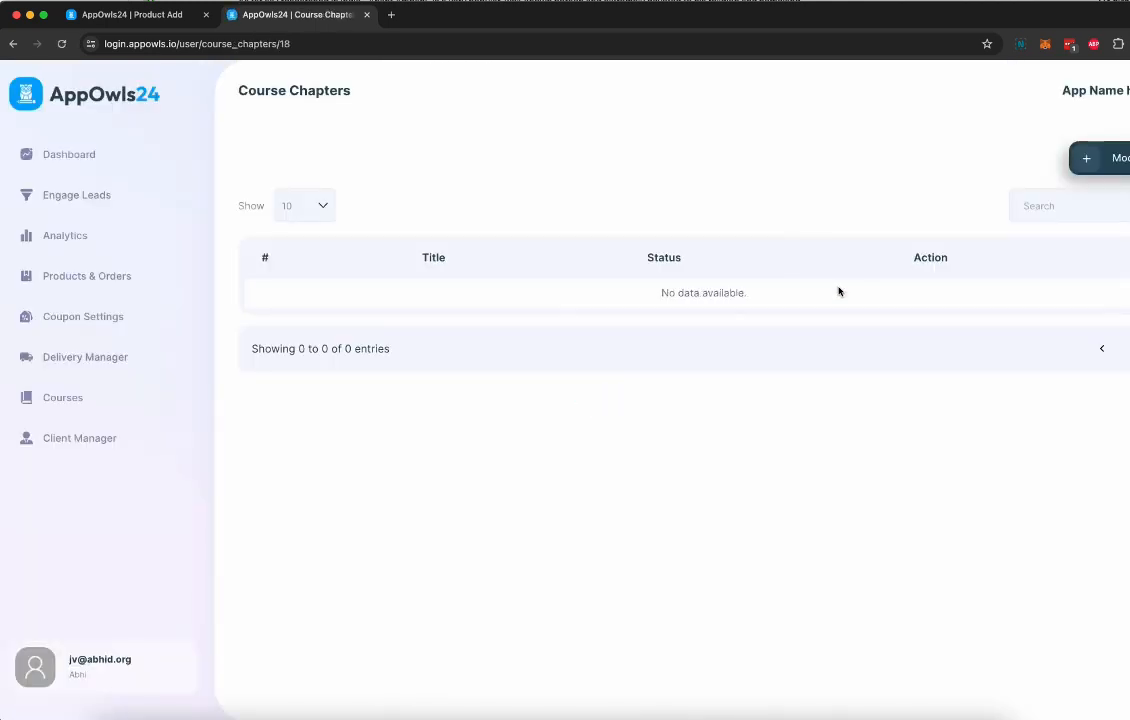
{"action": "left_click", "coordinate": [1092, 159]}
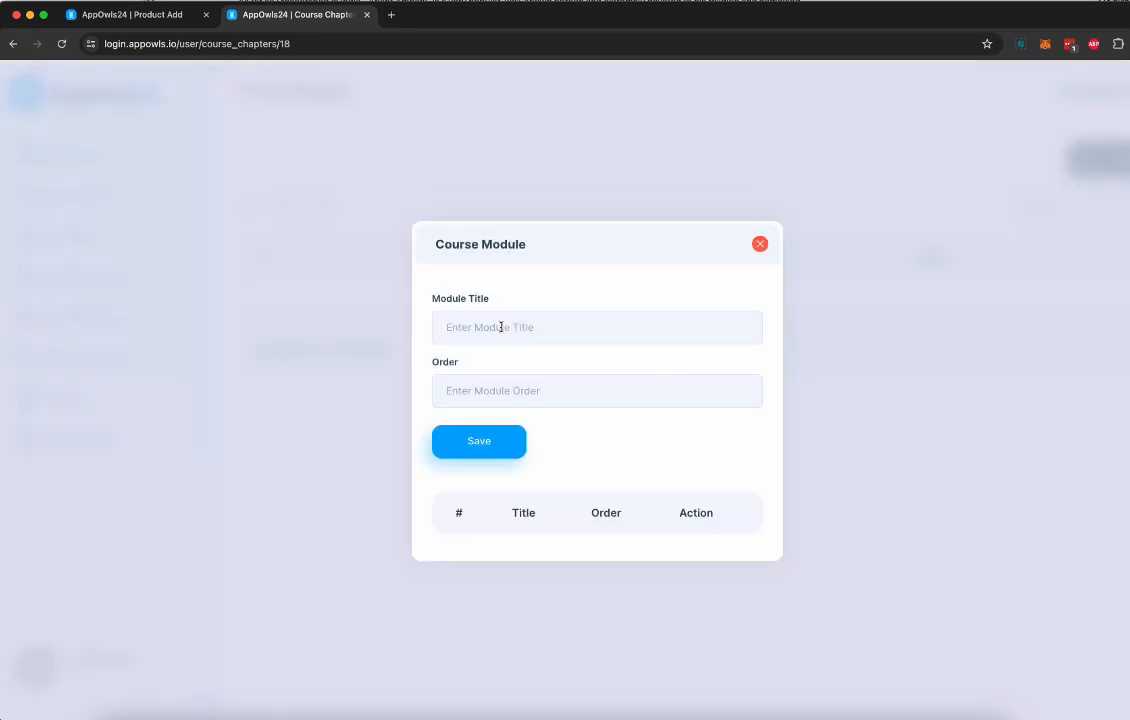
{"action": "left_click", "coordinate": [499, 326]}
{"action": "type", "text": "Instroduction"}
{"action": "left_click", "coordinate": [701, 399]}
{"action": "left_click", "coordinate": [744, 388]}
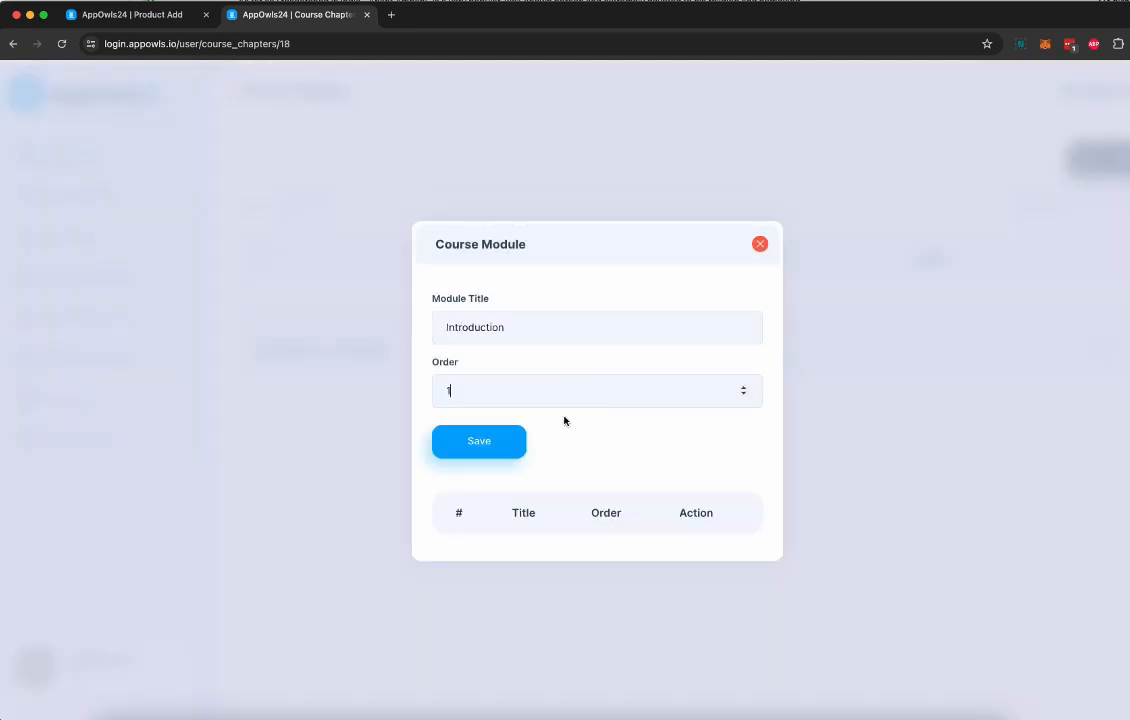
{"action": "left_click", "coordinate": [494, 448]}
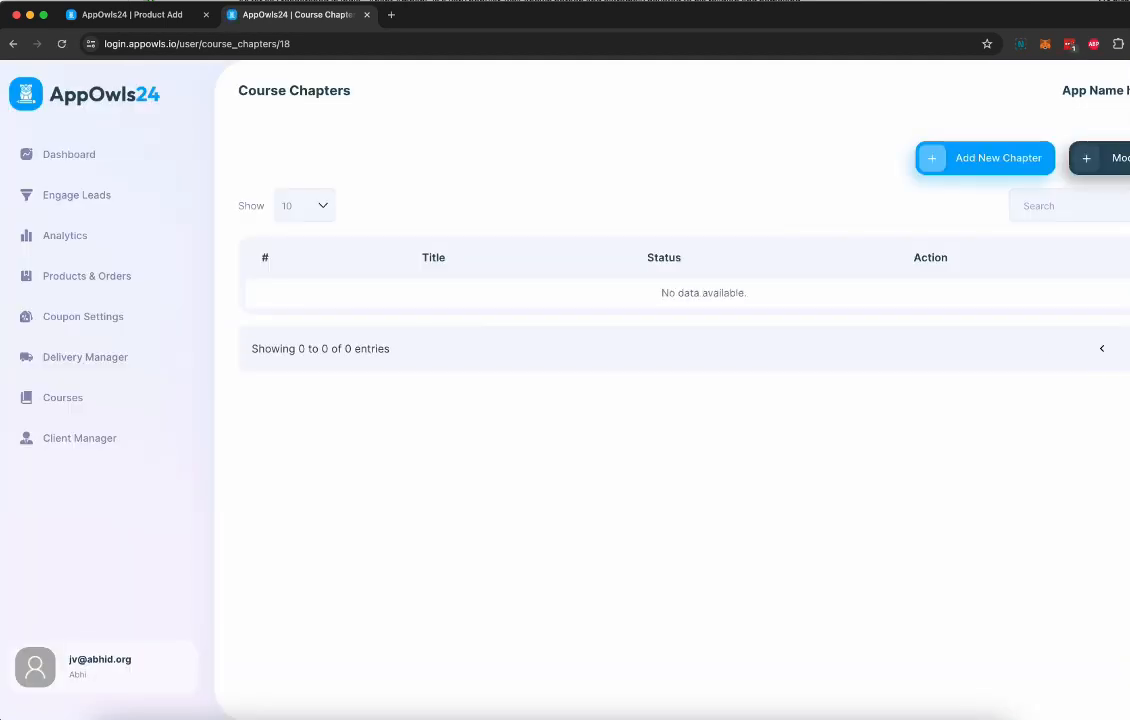
Add a new course chapter titled "Intro" with a length of 15 minutes
{"action": "left_click", "coordinate": [986, 164]}
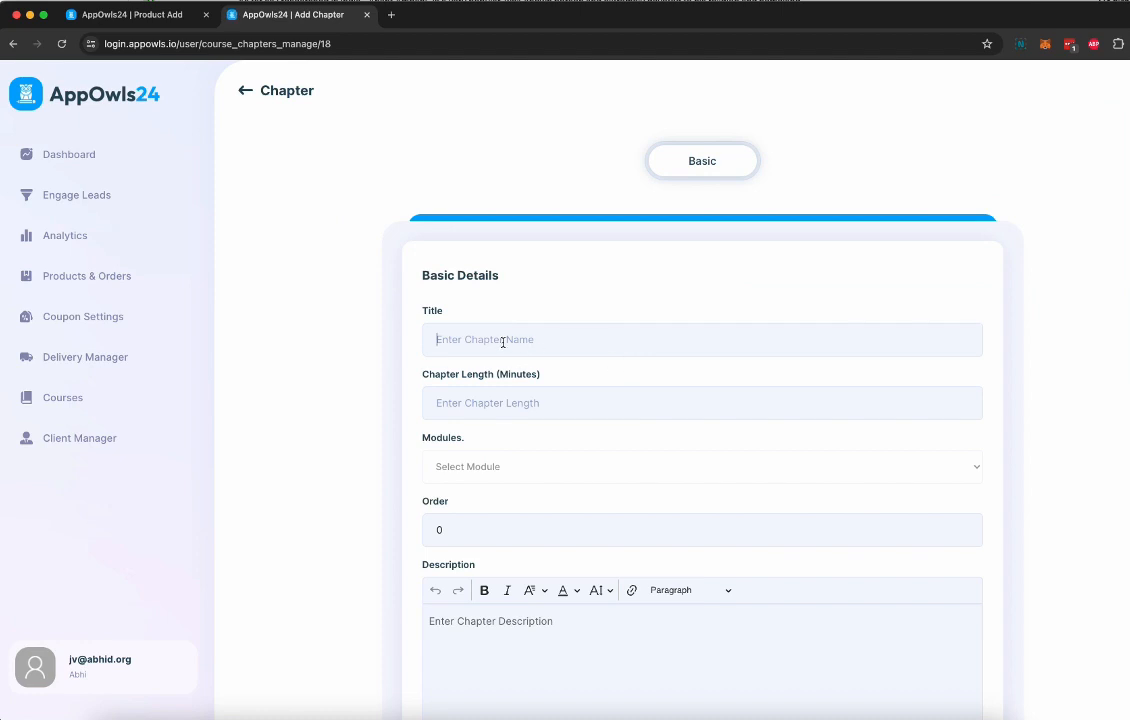
{"action": "left_click", "coordinate": [503, 342]}
{"action": "type", "text": "Int"}
{"action": "type", "text": "15"}
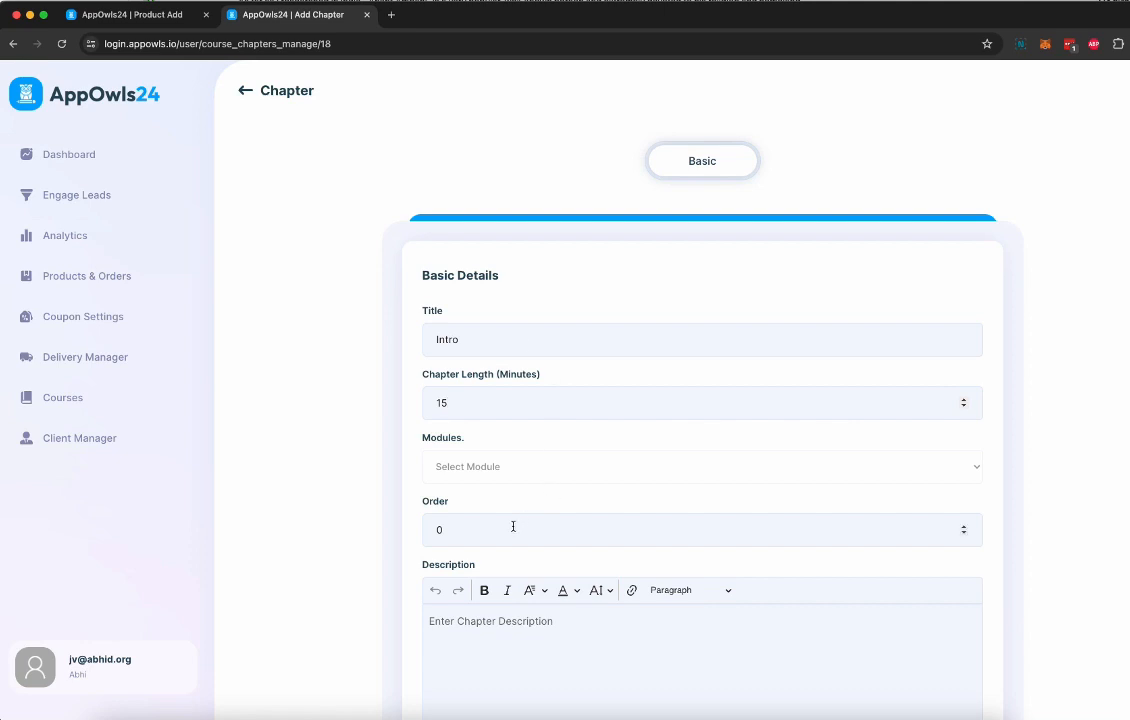
Assign the chapter to the Introduction module with order 1, enter "Intro" as its description, and save it
{"action": "left_click", "coordinate": [484, 469]}
{"action": "left_click", "coordinate": [476, 482]}
{"action": "left_click", "coordinate": [966, 526]}
{"action": "scroll", "coordinate": [714, 595], "scroll_direction": "down", "scroll_amount": 3}
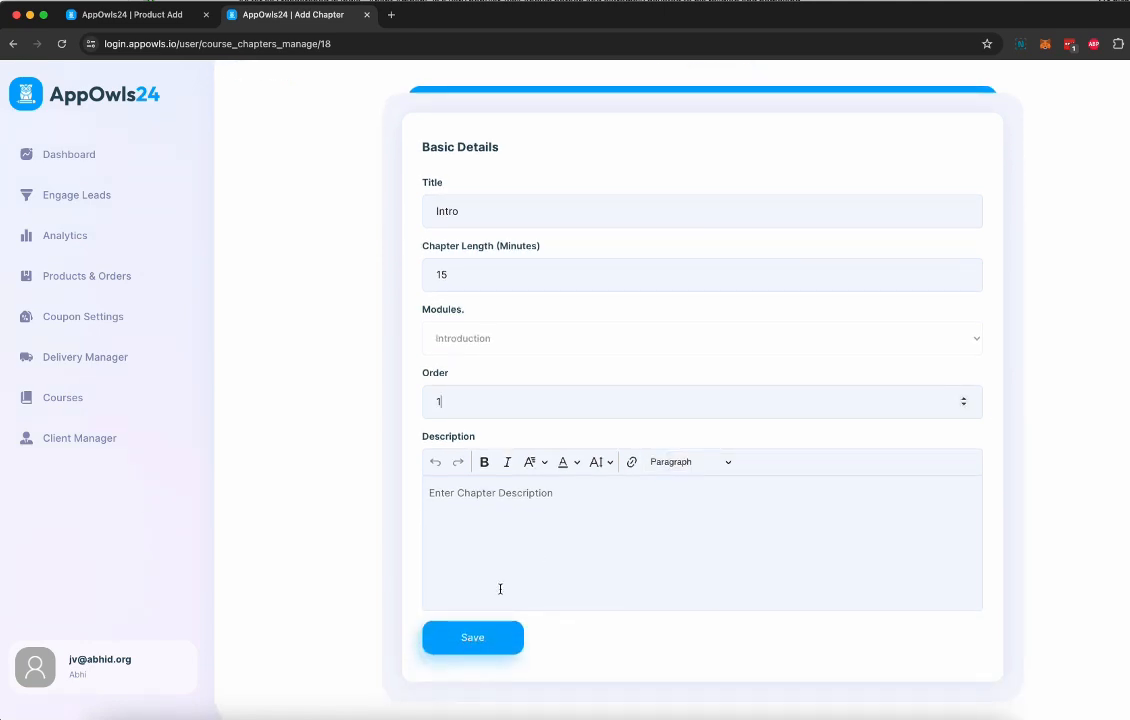
{"action": "left_click", "coordinate": [527, 535]}
{"action": "type", "text": "C"}
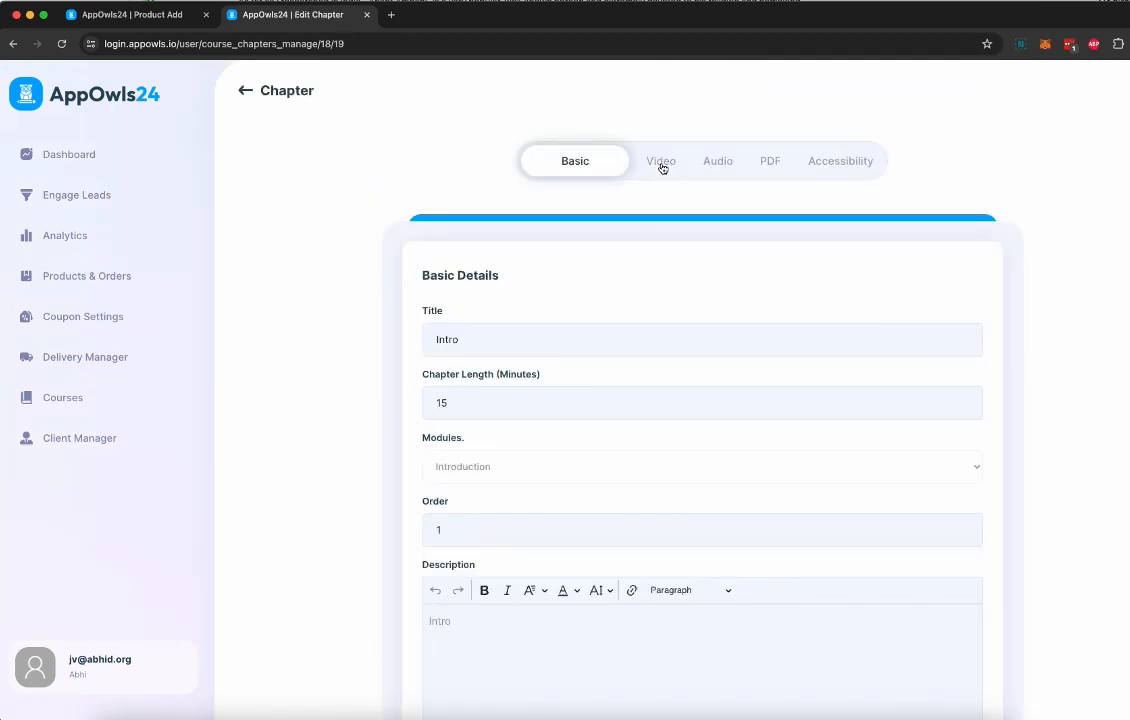
Review the chapter's Video, Audio, PDF and Accessibility settings, including Drip Feed and Lock With Action, leaving access on StraightAway
{"action": "left_click", "coordinate": [661, 166]}
{"action": "left_click", "coordinate": [719, 162]}
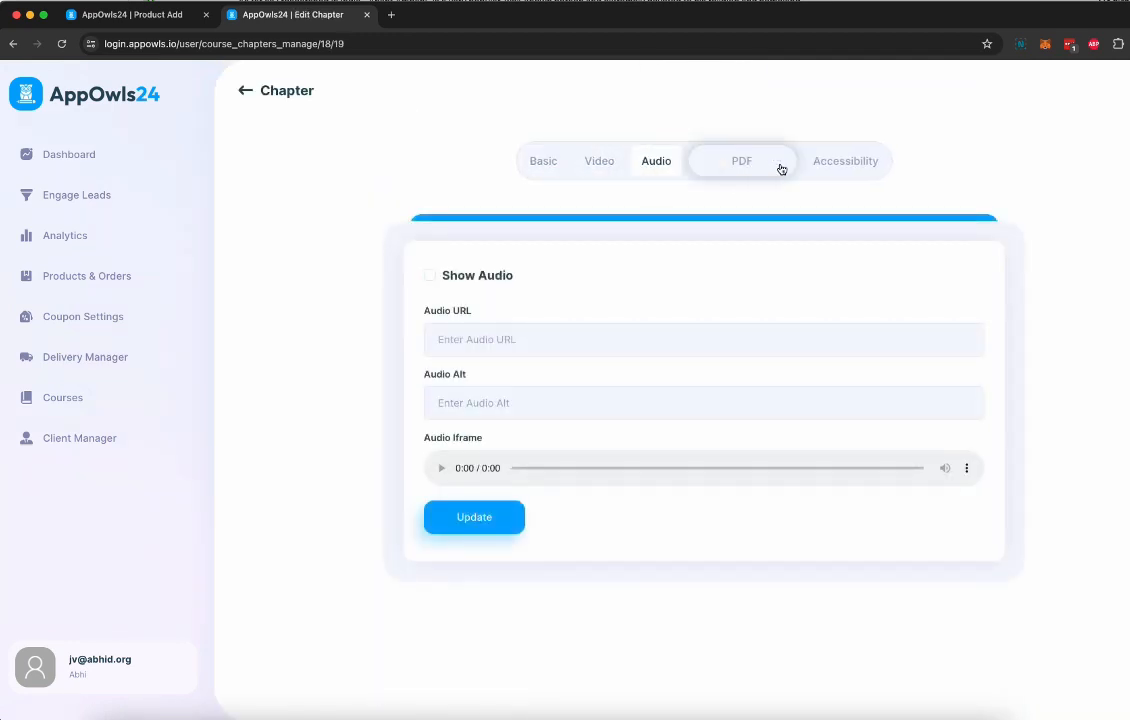
{"action": "left_click", "coordinate": [781, 169]}
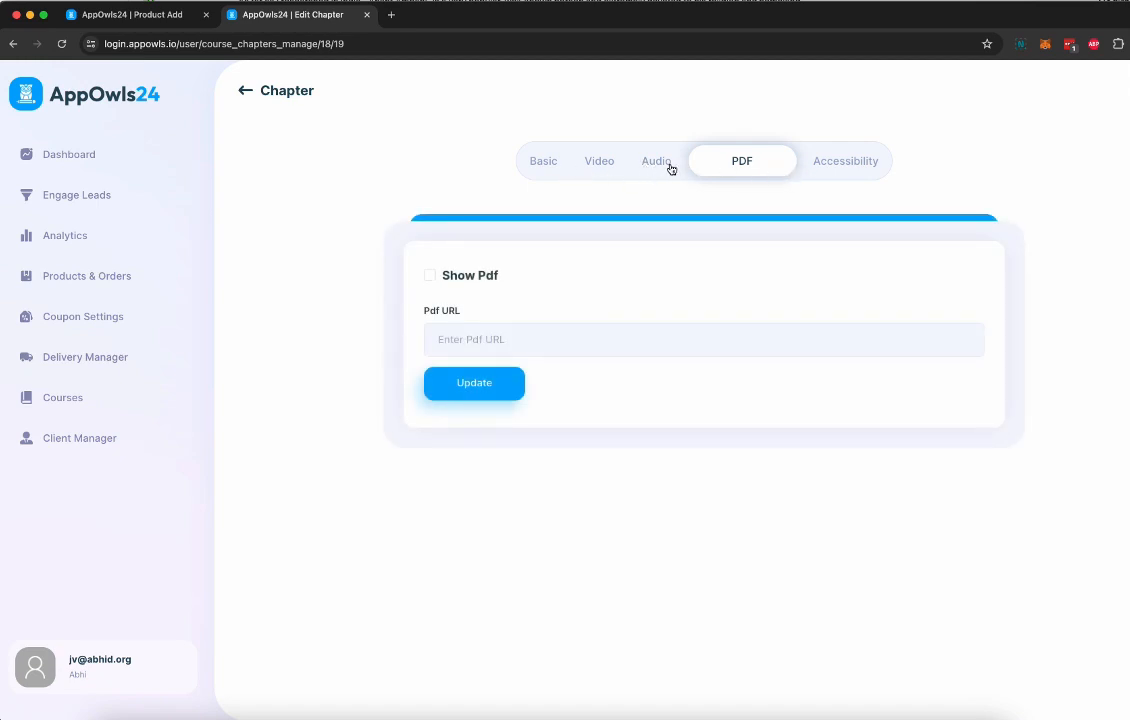
{"action": "left_click", "coordinate": [832, 171]}
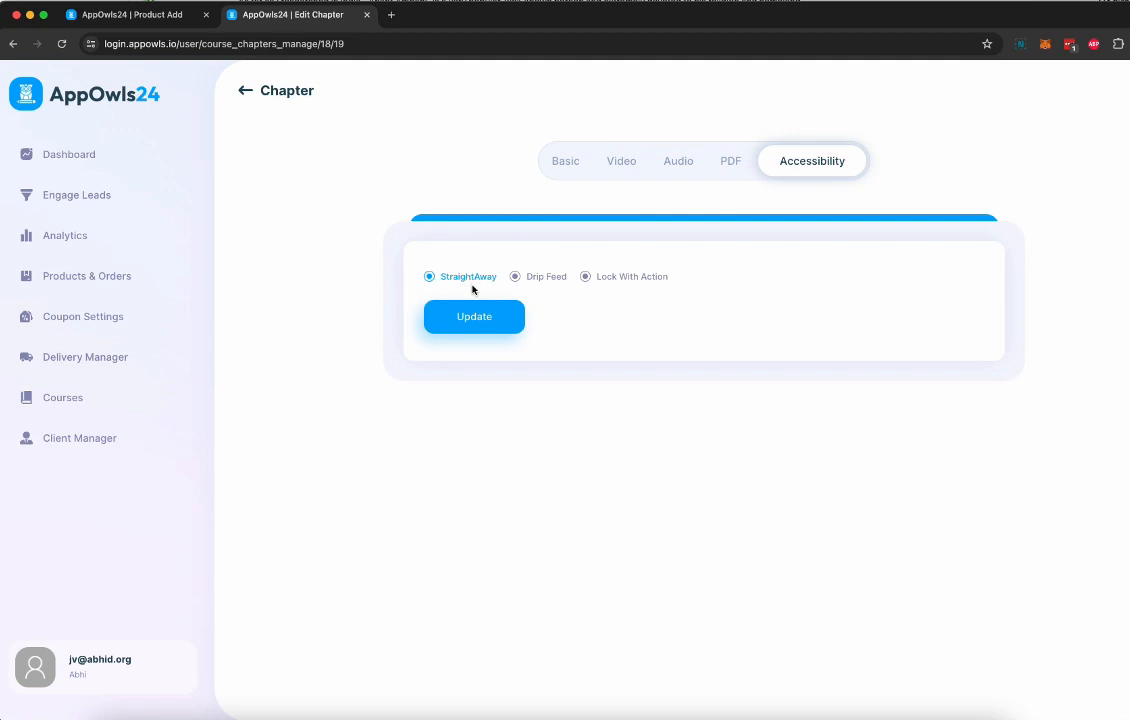
{"action": "left_click", "coordinate": [530, 277]}
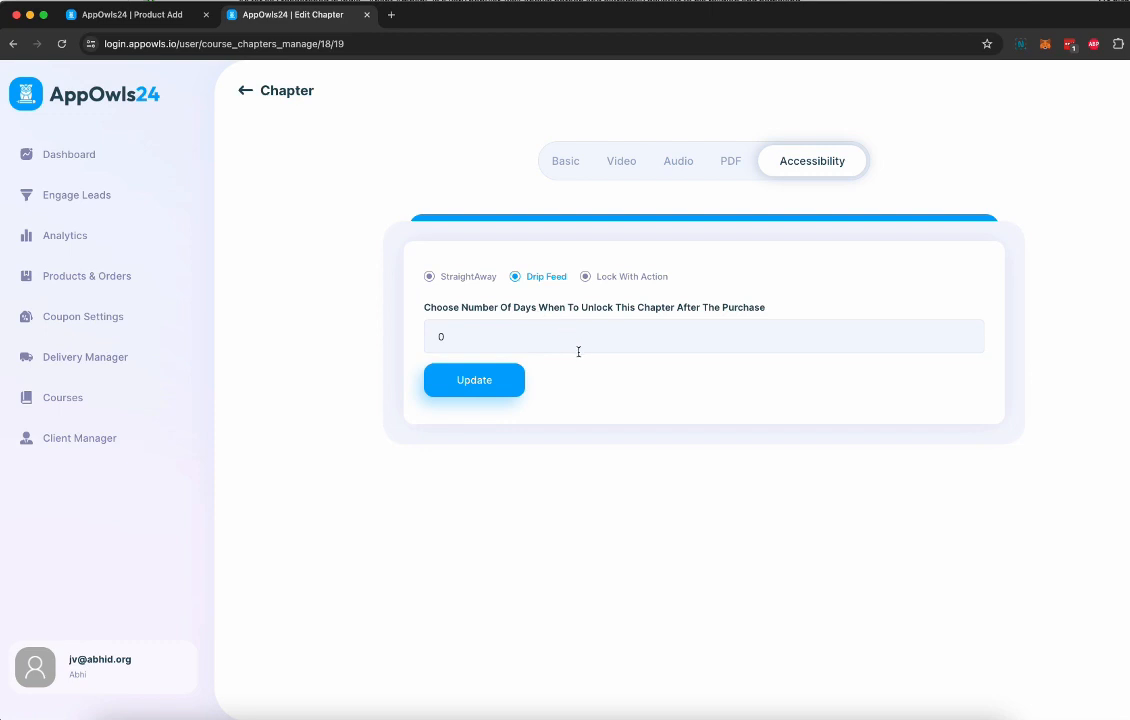
{"action": "left_click", "coordinate": [625, 277]}
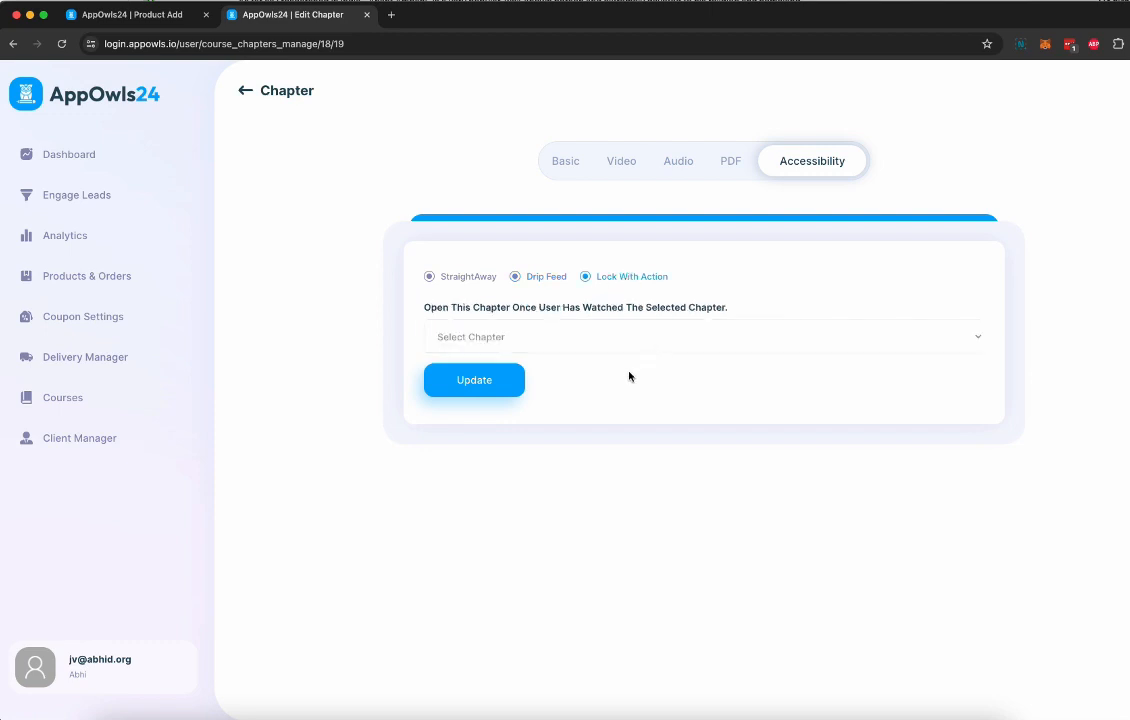
{"action": "left_click", "coordinate": [575, 344]}
{"action": "left_click", "coordinate": [744, 419]}
{"action": "left_click", "coordinate": [464, 284]}
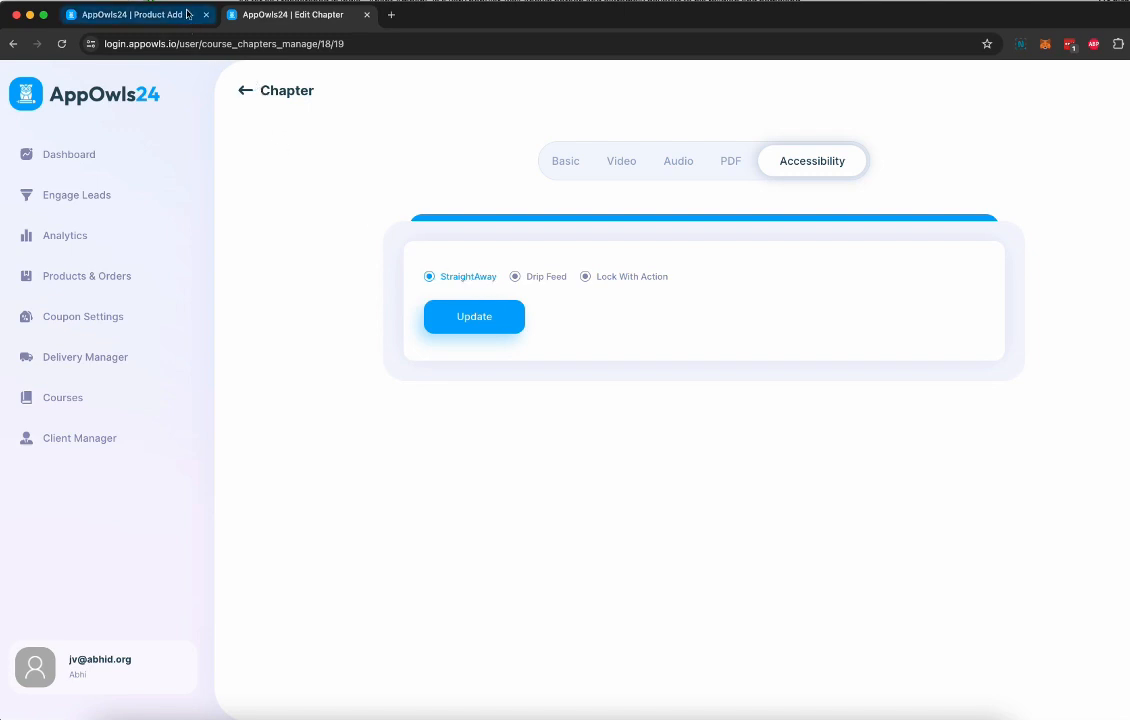
Return to the app's Product Add setup, set the course type to Featured, and save it
{"action": "left_click", "coordinate": [245, 93]}
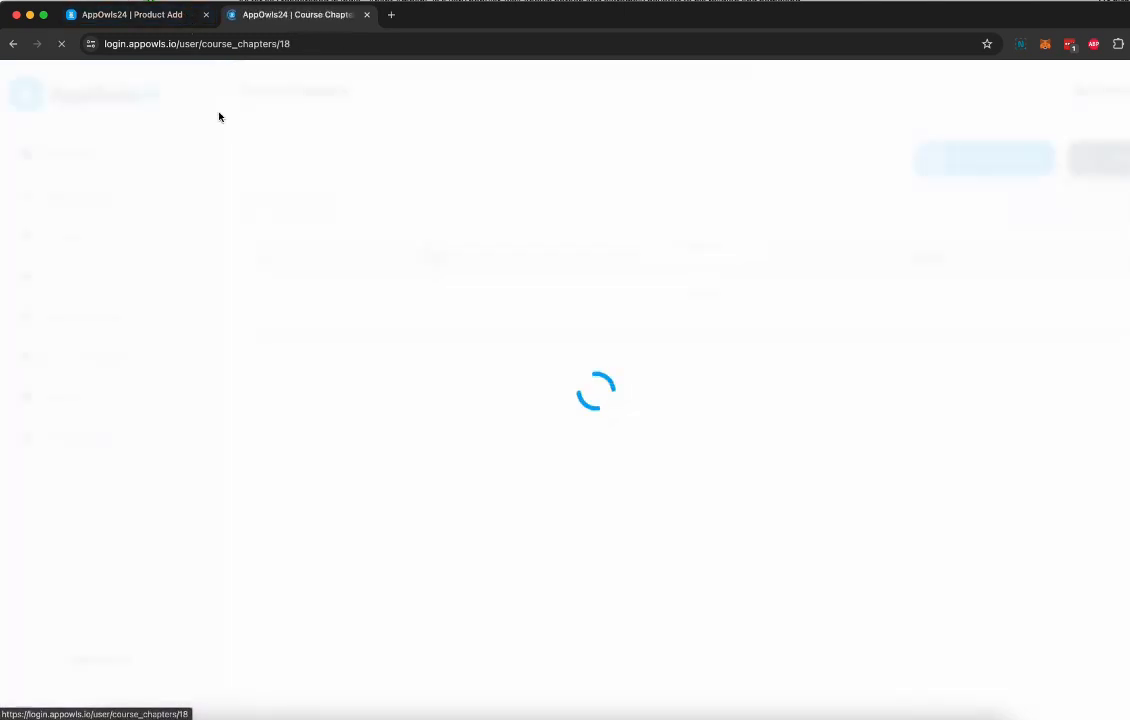
{"action": "left_click", "coordinate": [147, 20]}
{"action": "left_click", "coordinate": [671, 223]}
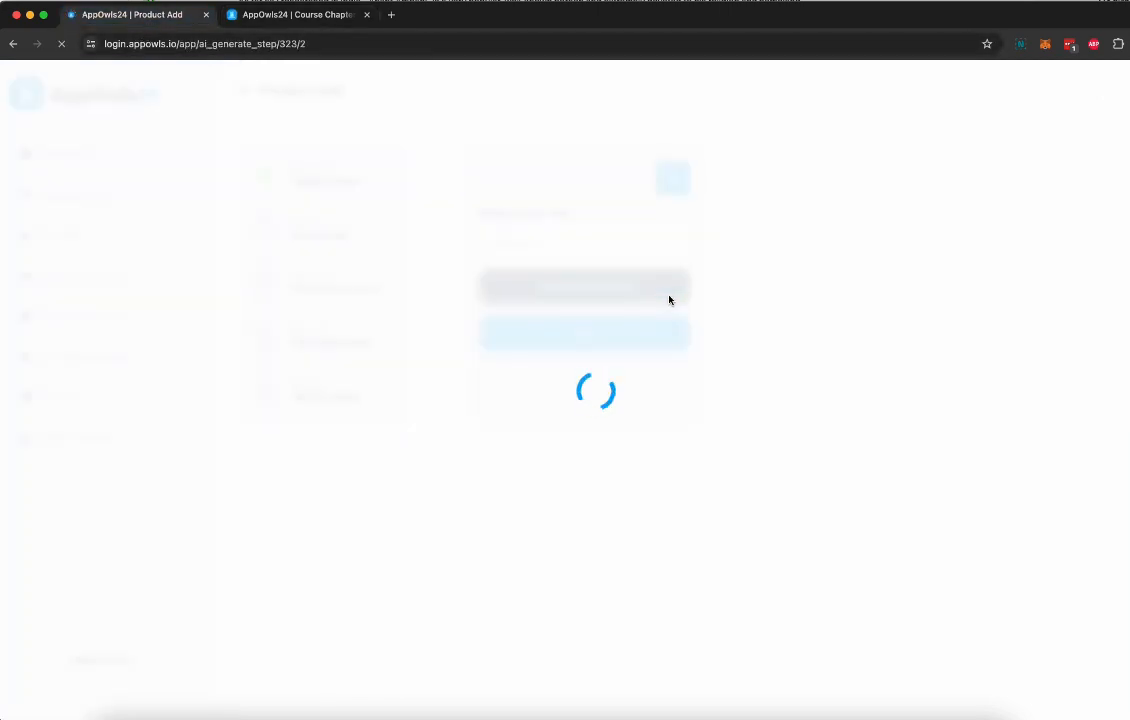
{"action": "left_click", "coordinate": [575, 243]}
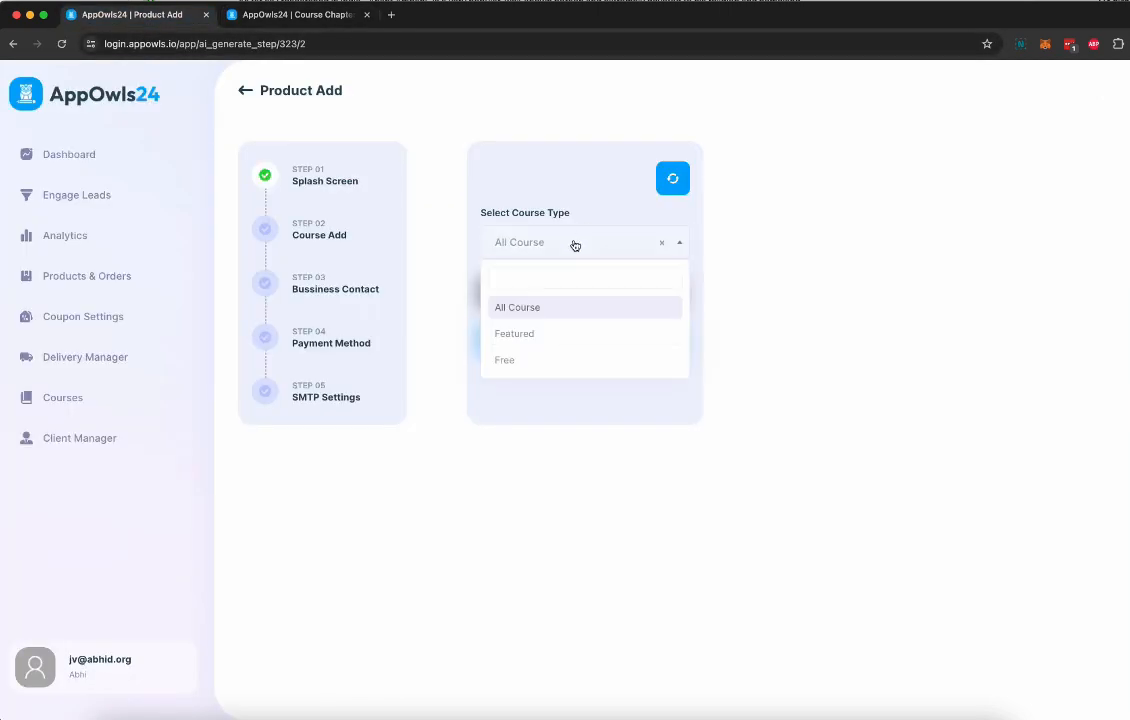
{"action": "left_click", "coordinate": [530, 332]}
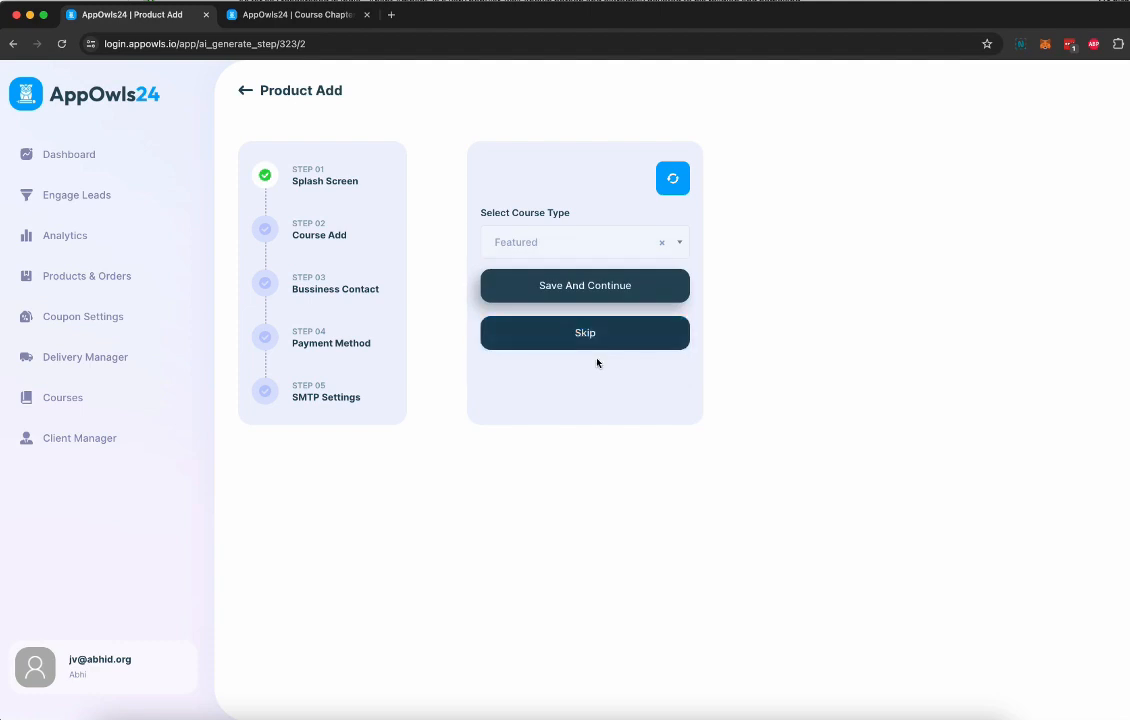
{"action": "left_click", "coordinate": [580, 291]}
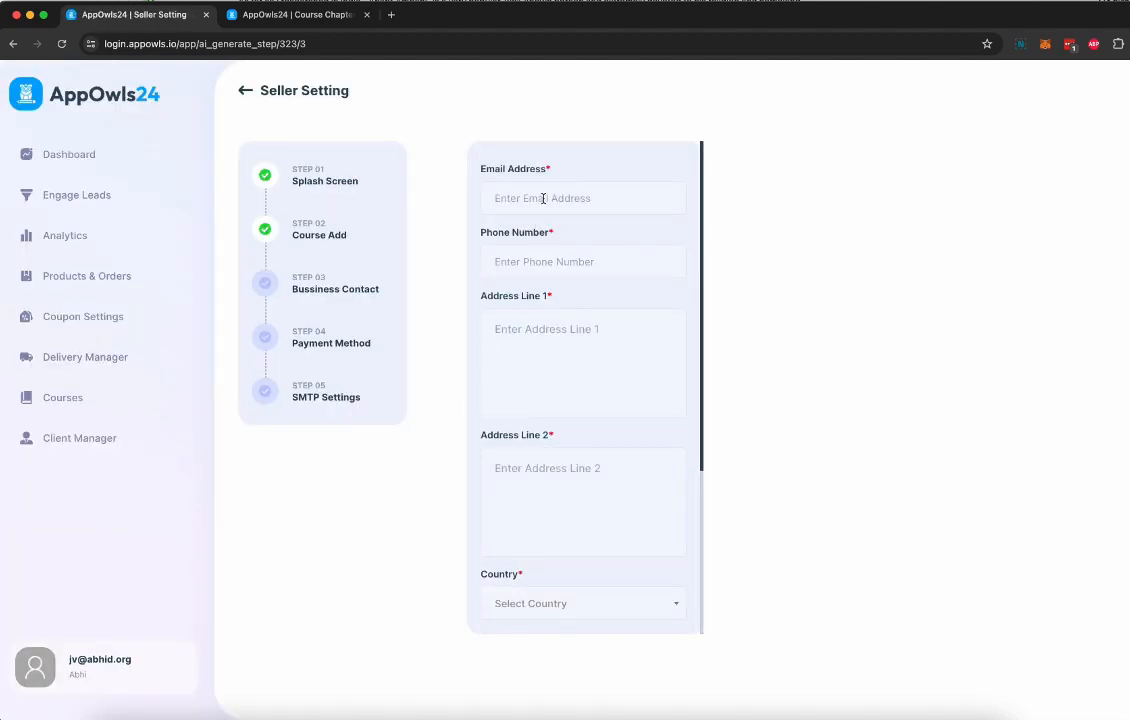
Fill in the seller's e-mail, phone number and address in the business contact details and save them
{"action": "left_click", "coordinate": [542, 198]}
{"action": "type", "text": "abc"}
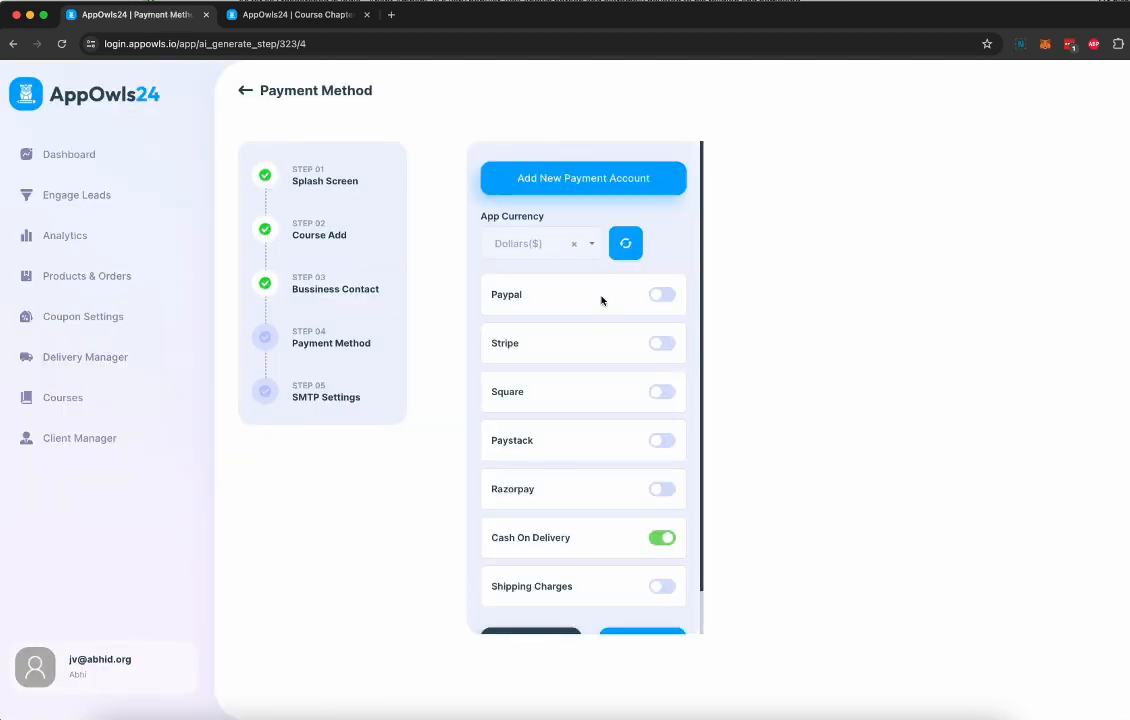
Review the app currency list, the payment methods and the Shipping Charges option, leaving shipping charges disabled
{"action": "scroll", "coordinate": [601, 300], "scroll_direction": "down", "scroll_amount": 2}
{"action": "scroll", "coordinate": [601, 300], "scroll_direction": "up", "scroll_amount": 2}
{"action": "left_click", "coordinate": [577, 243]}
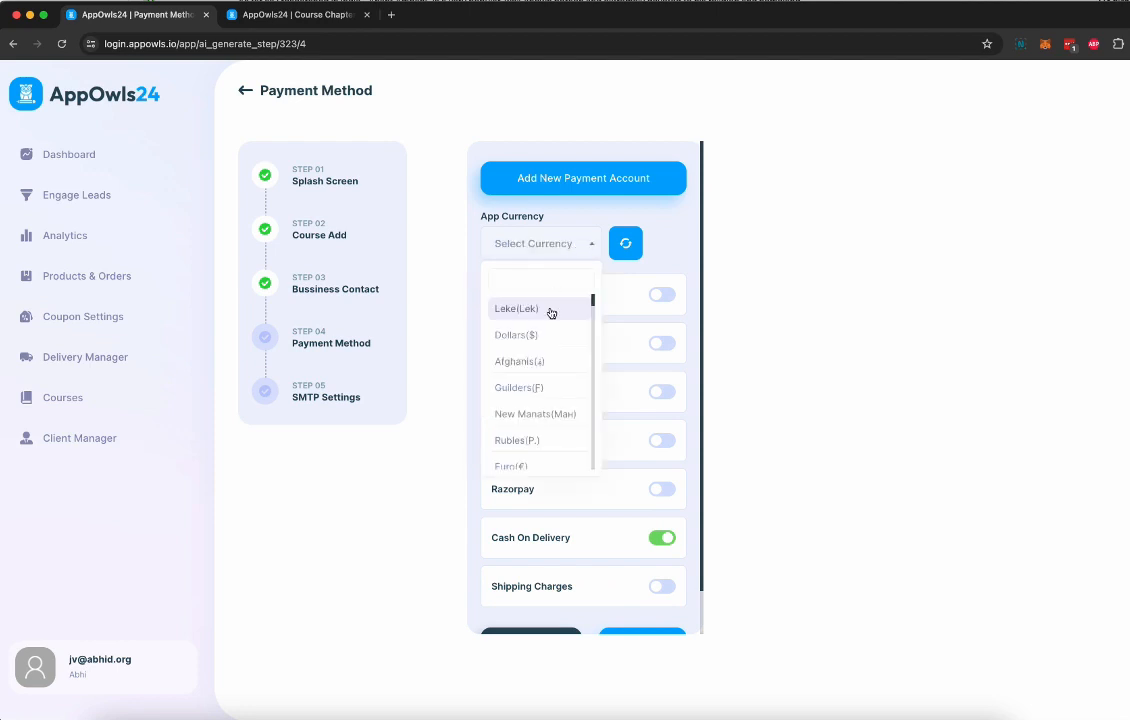
{"action": "left_click", "coordinate": [666, 258]}
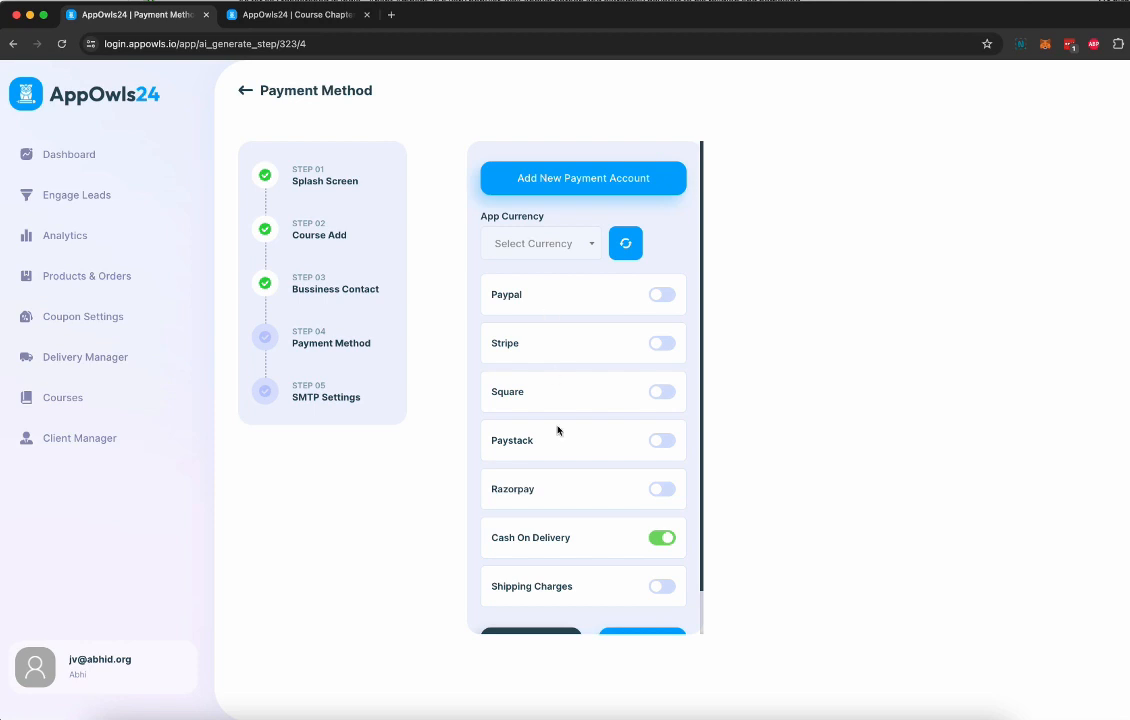
{"action": "scroll", "coordinate": [553, 481], "scroll_direction": "down", "scroll_amount": 2}
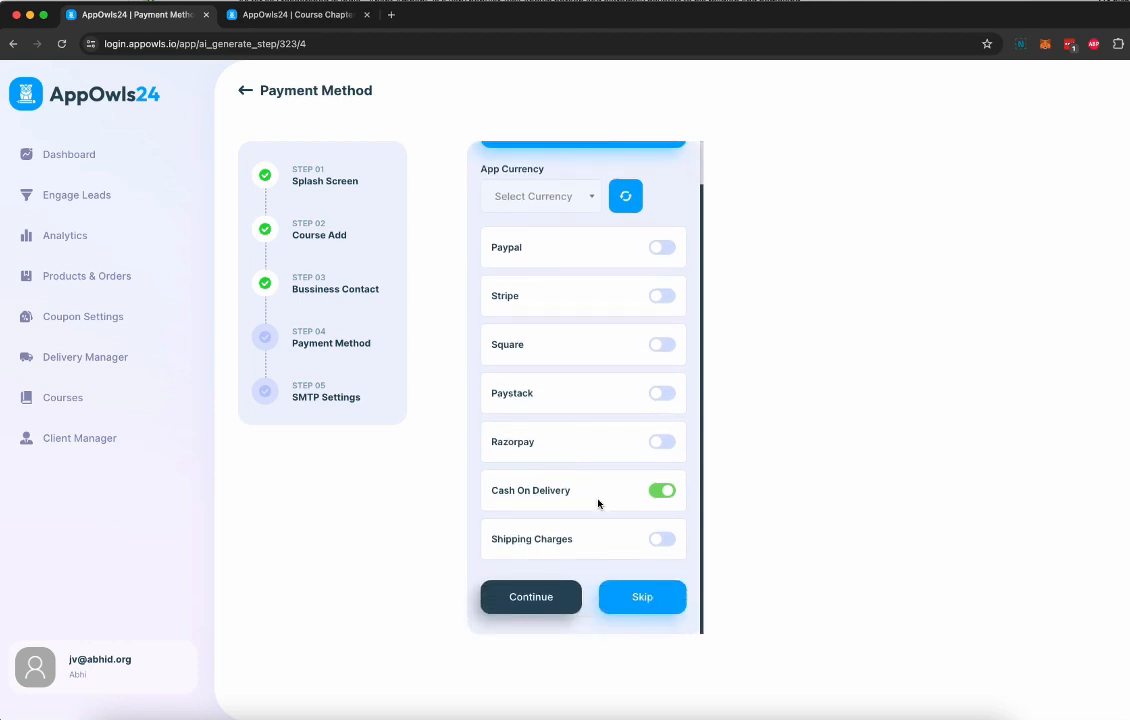
{"action": "left_click", "coordinate": [661, 541]}
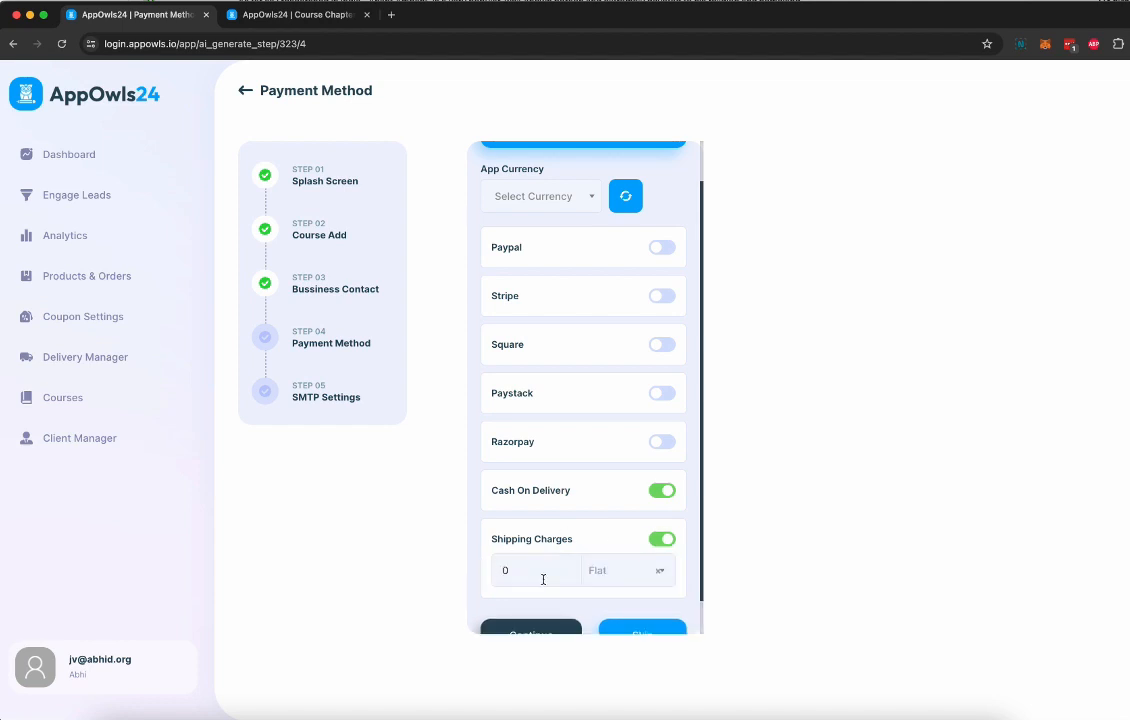
{"action": "left_click", "coordinate": [610, 572]}
{"action": "left_click", "coordinate": [662, 539]}
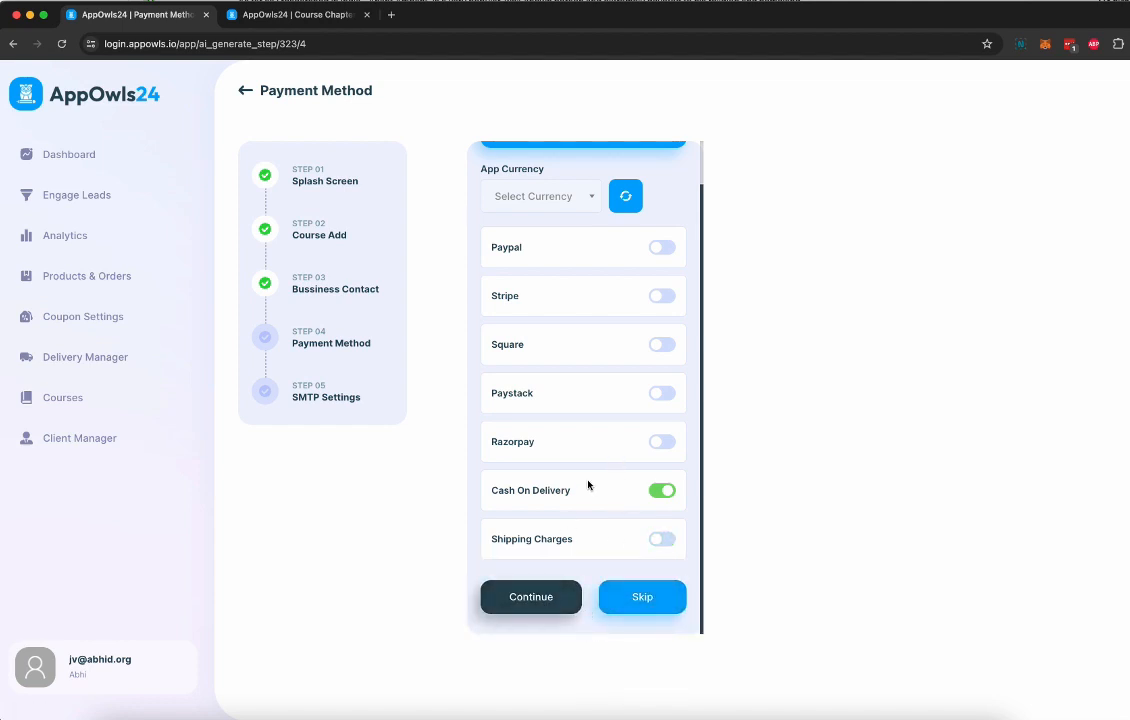
Finish the app setup without SMTP details and open the AI Automation Agency Course app for editing
{"action": "left_click", "coordinate": [540, 594]}
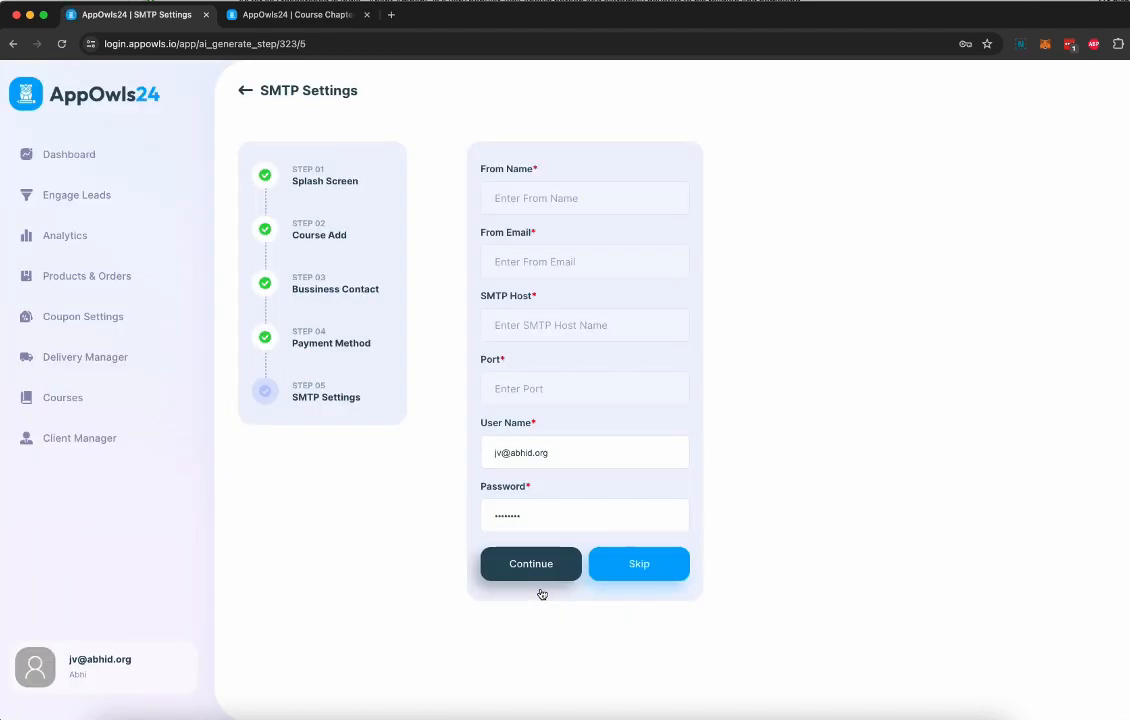
{"action": "left_click", "coordinate": [638, 563]}
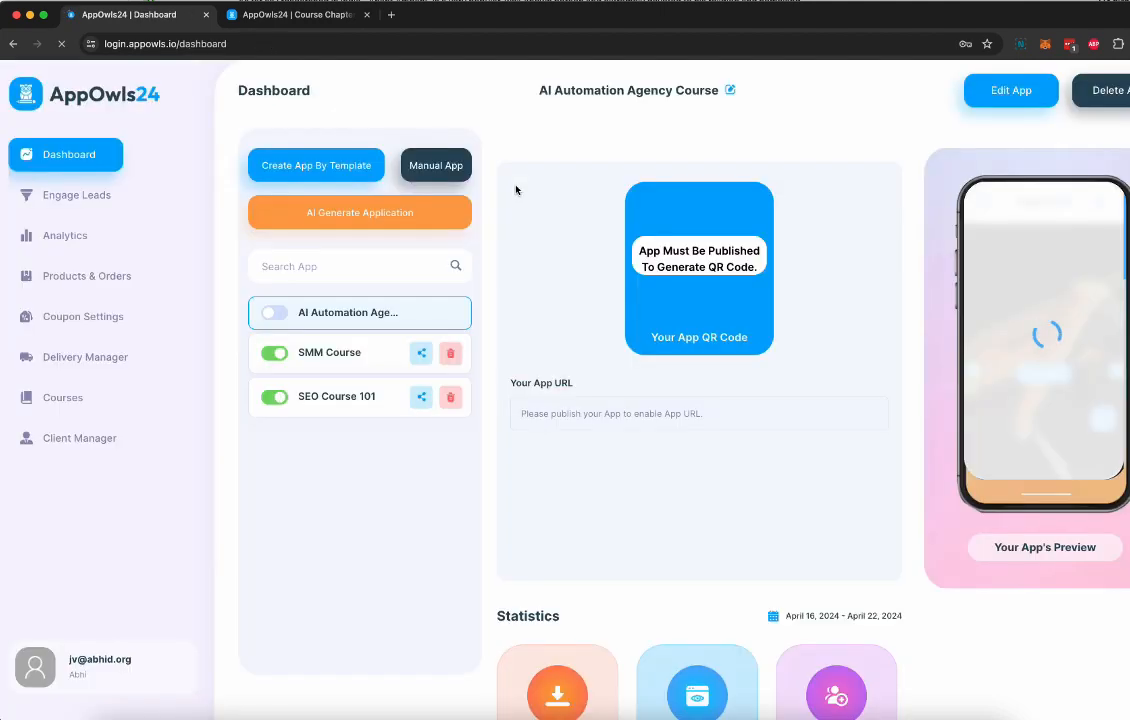
{"action": "left_click", "coordinate": [357, 313]}
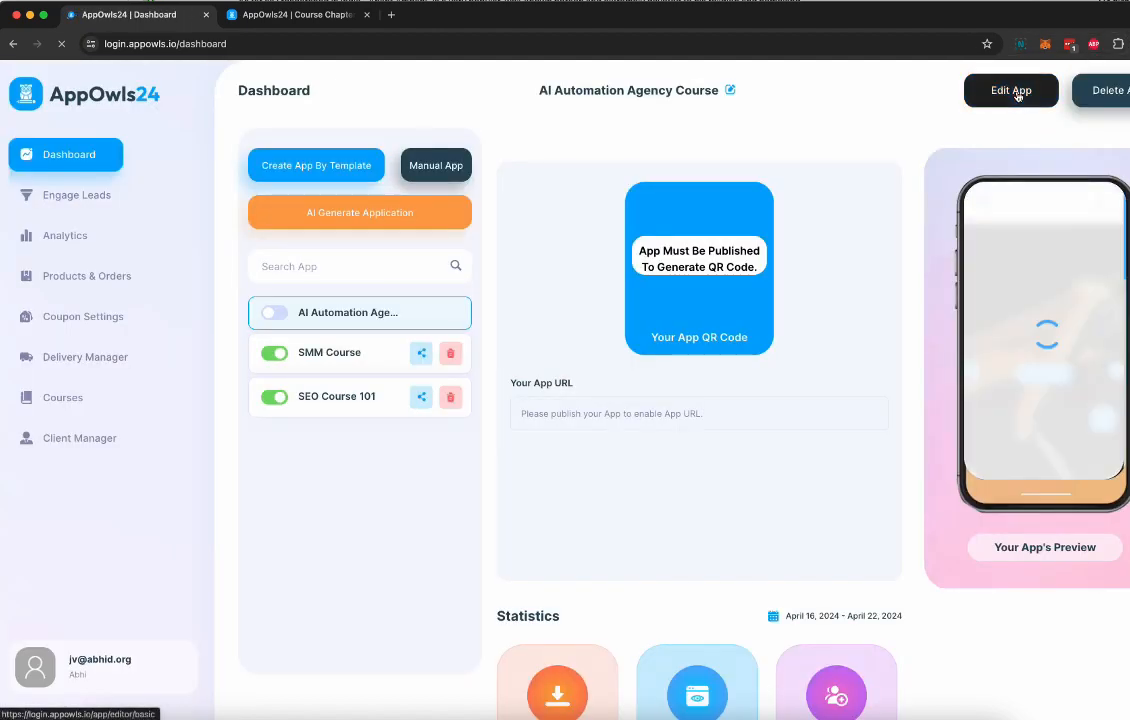
{"action": "left_click", "coordinate": [1011, 90]}
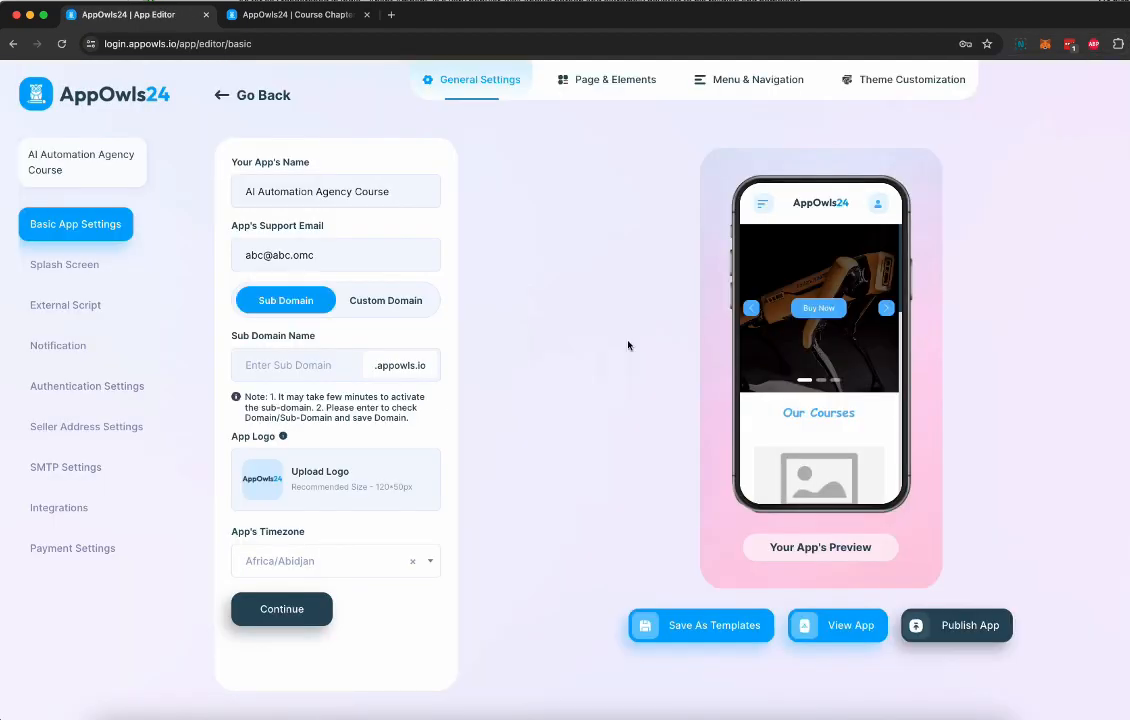
Review the app's Splash Screen, External Script, Notification, Authentication, Seller Address and SMTP settings
{"action": "left_click", "coordinate": [73, 275]}
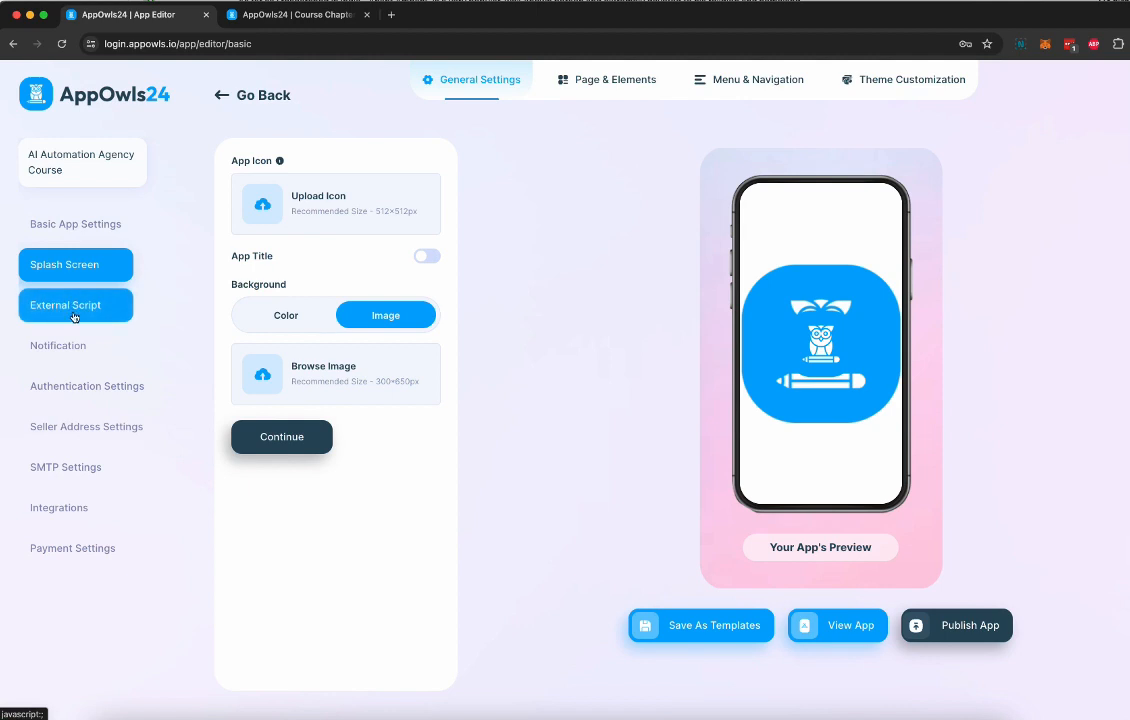
{"action": "left_click", "coordinate": [73, 310]}
{"action": "left_click", "coordinate": [76, 348]}
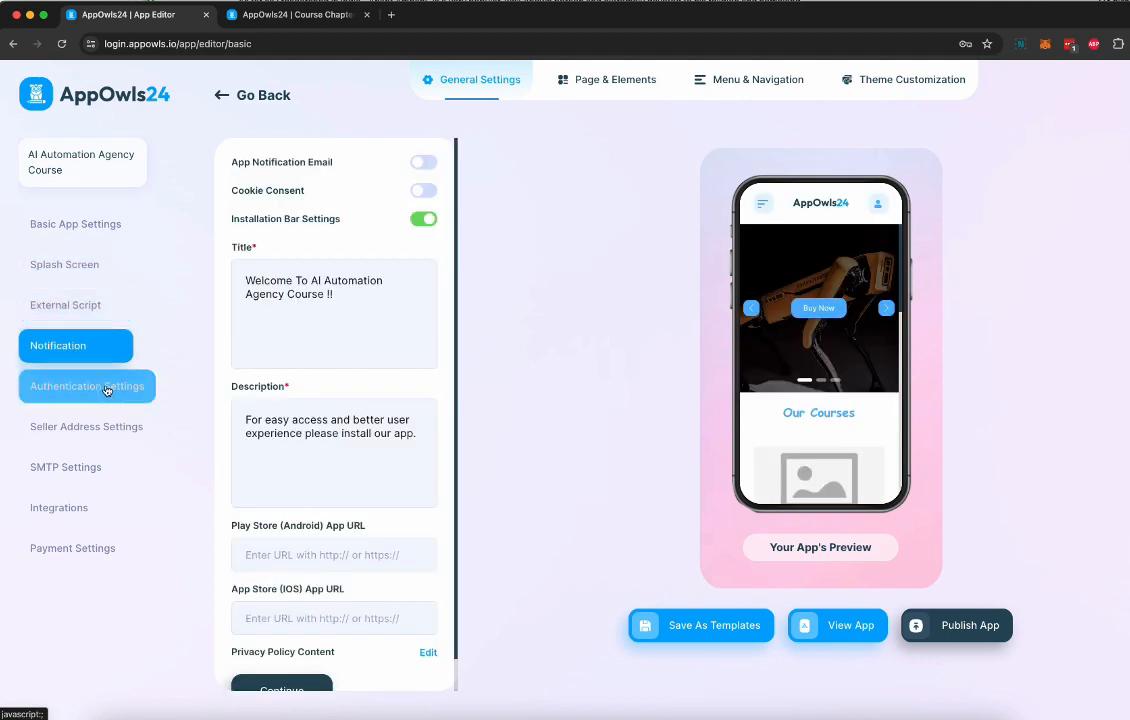
{"action": "scroll", "coordinate": [339, 378], "scroll_direction": "down", "scroll_amount": 1}
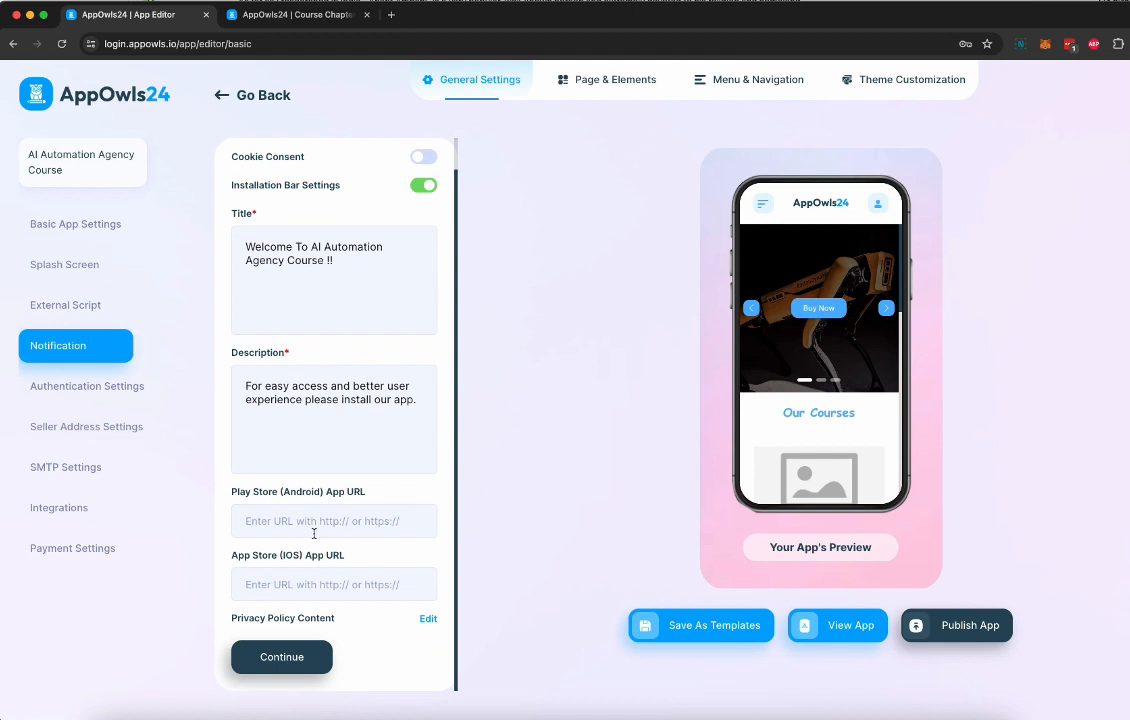
{"action": "left_click", "coordinate": [84, 388]}
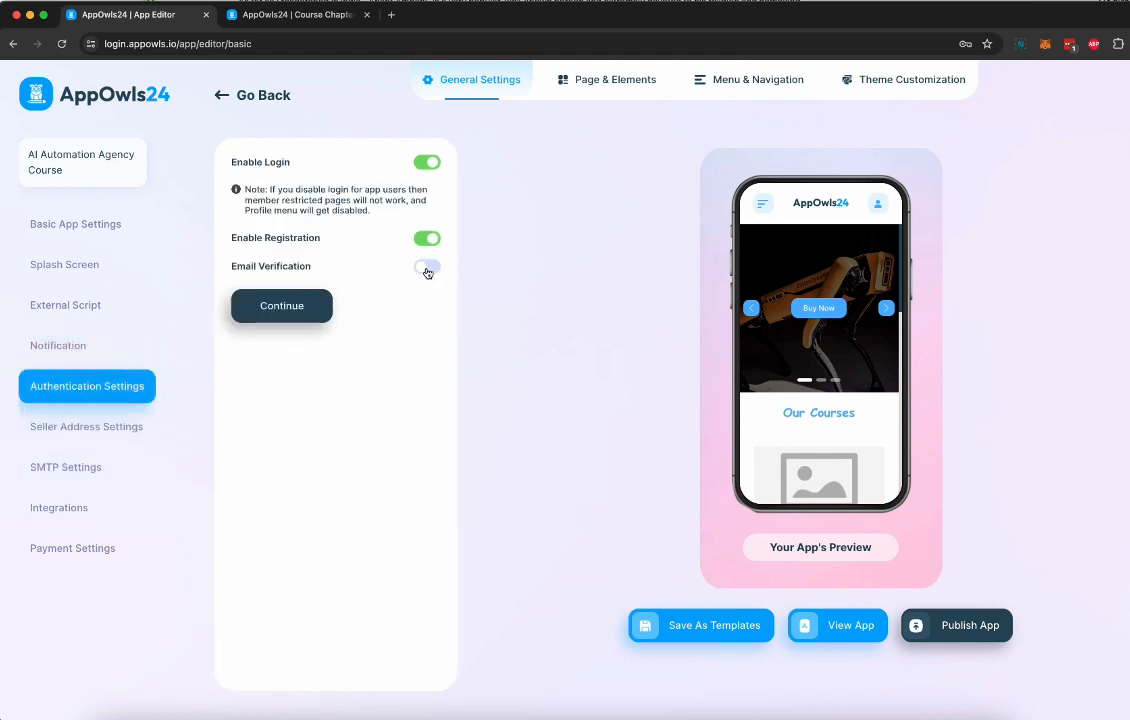
{"action": "left_click", "coordinate": [98, 441]}
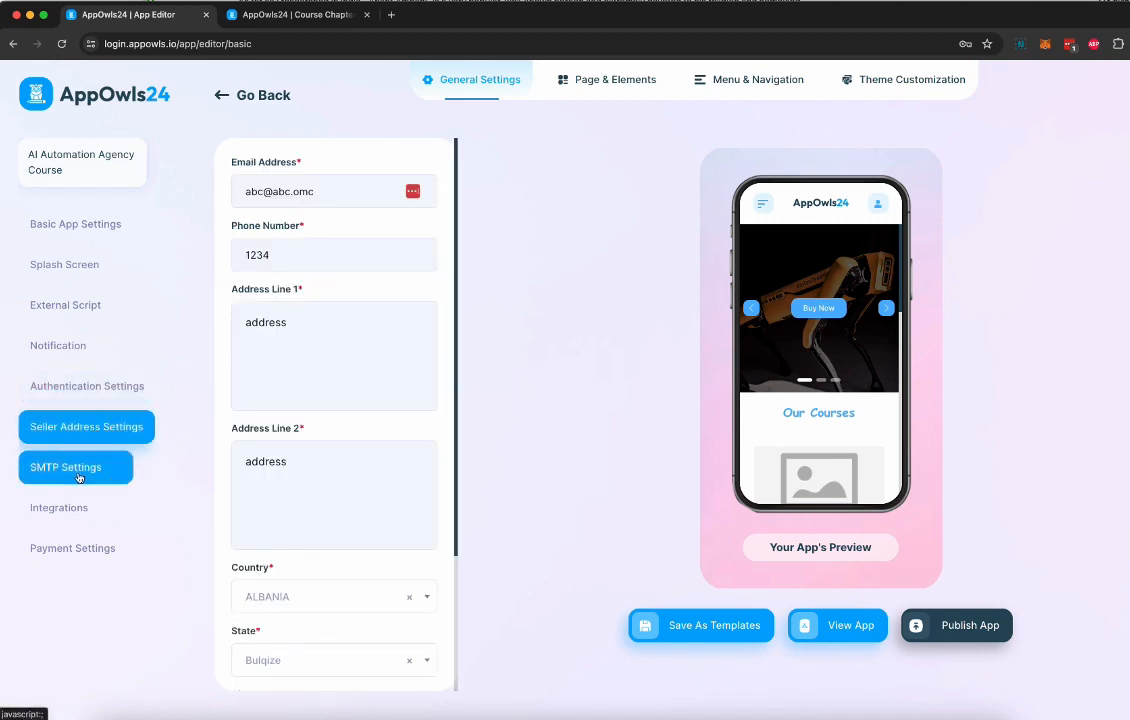
{"action": "left_click", "coordinate": [66, 467]}
Examine the Autoresponders, SMS and Google Analytics integrations and the app's payment settings, declining to save the login in the password manager
{"action": "left_click", "coordinate": [78, 510]}
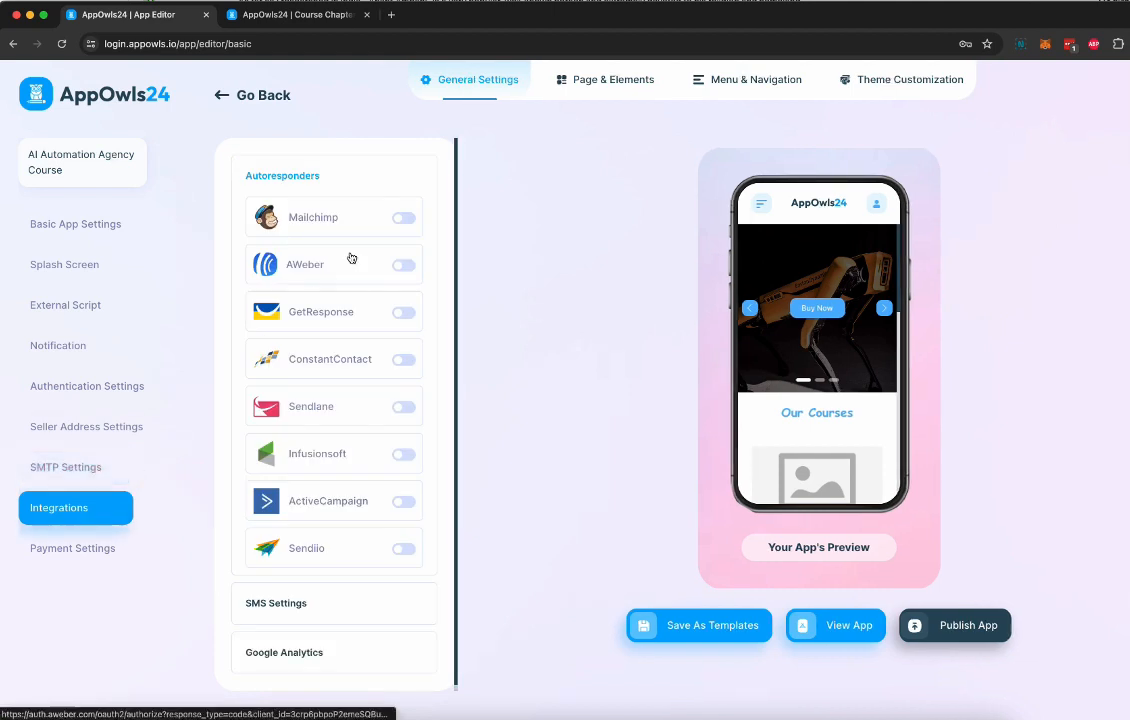
{"action": "left_click", "coordinate": [1056, 180]}
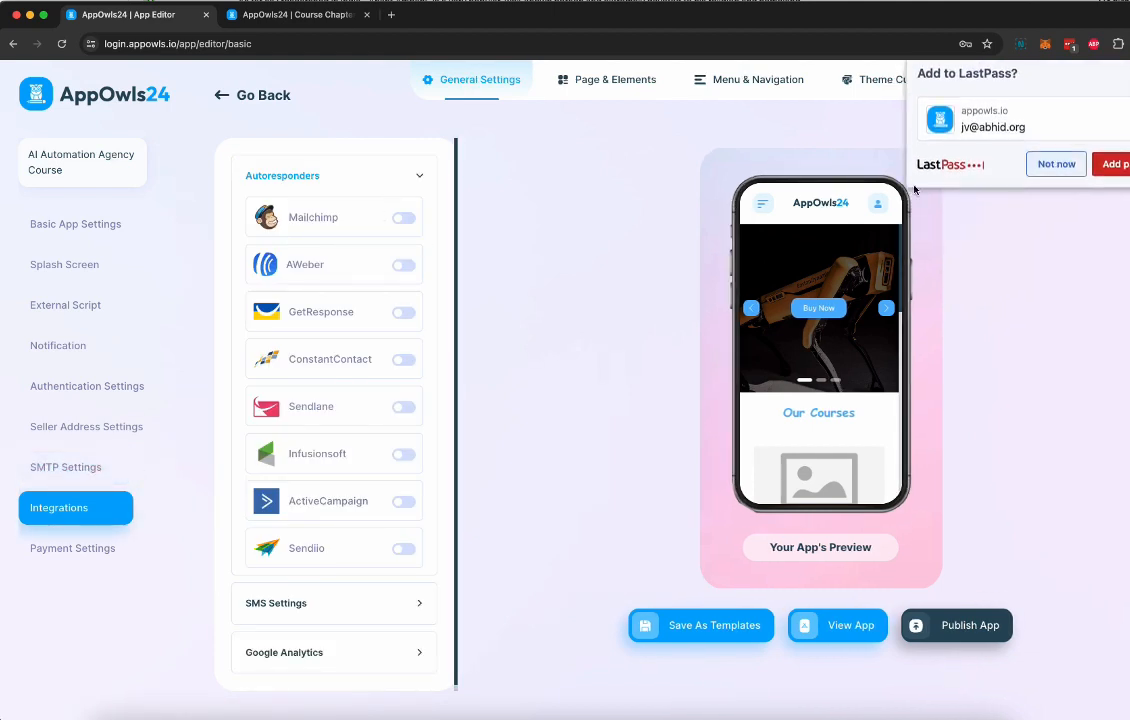
{"action": "scroll", "coordinate": [322, 490], "scroll_direction": "down", "scroll_amount": 1}
{"action": "left_click", "coordinate": [332, 600]}
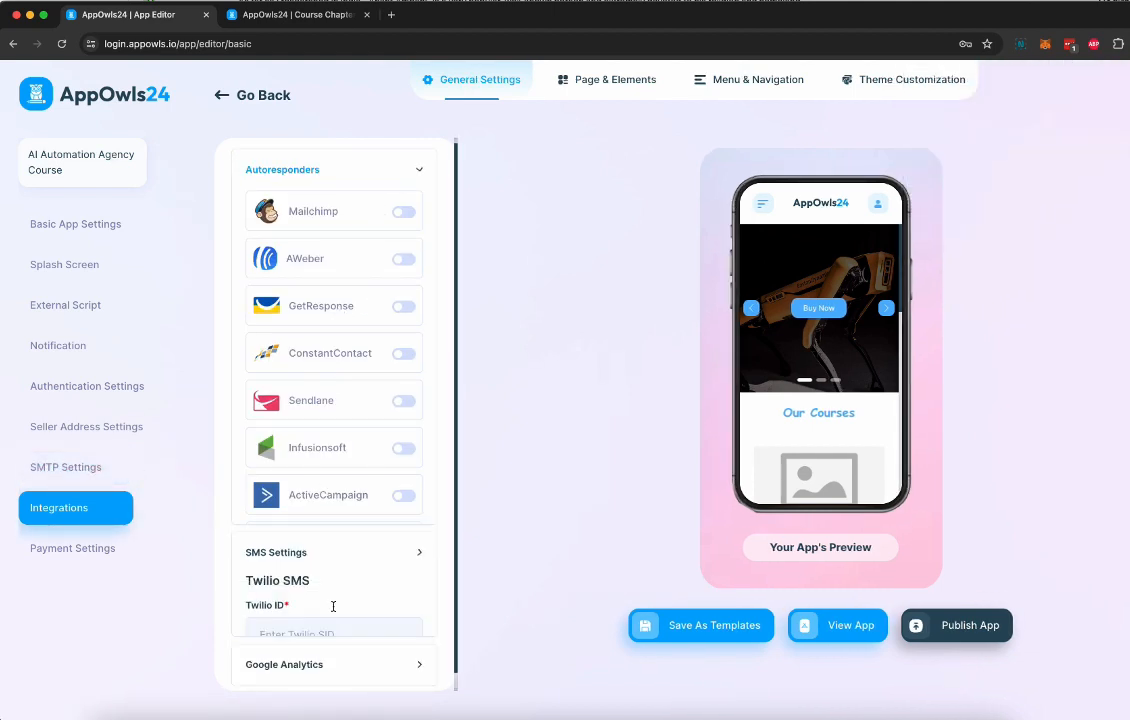
{"action": "left_click", "coordinate": [371, 218]}
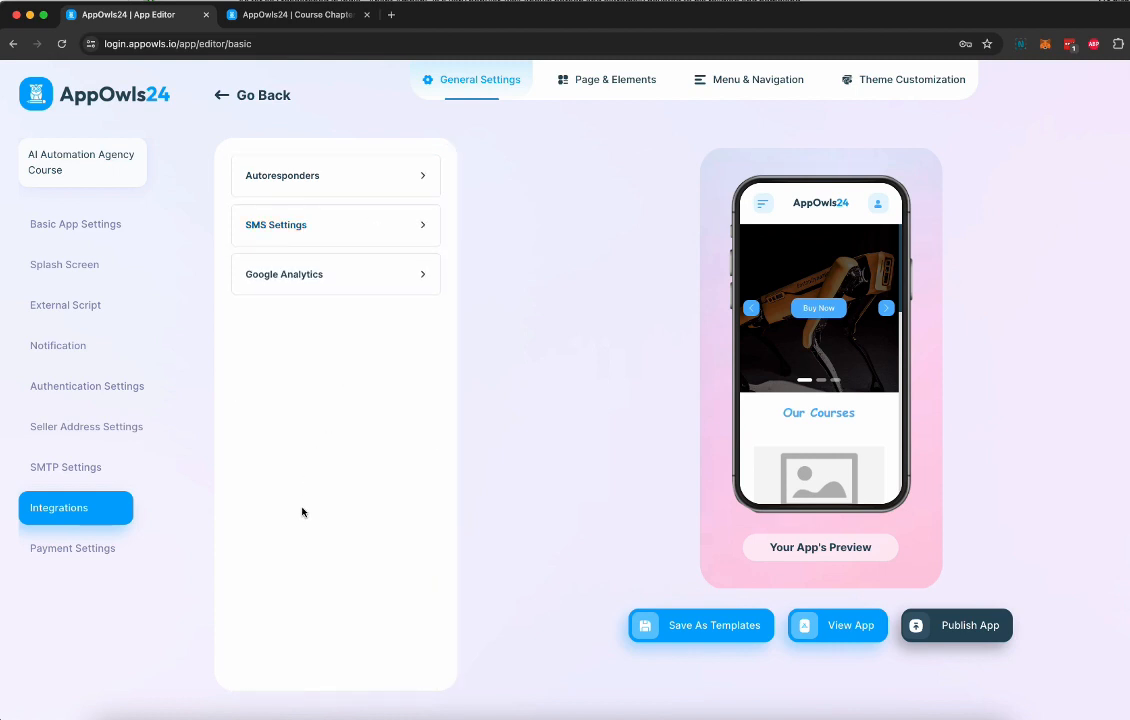
{"action": "left_click", "coordinate": [338, 291]}
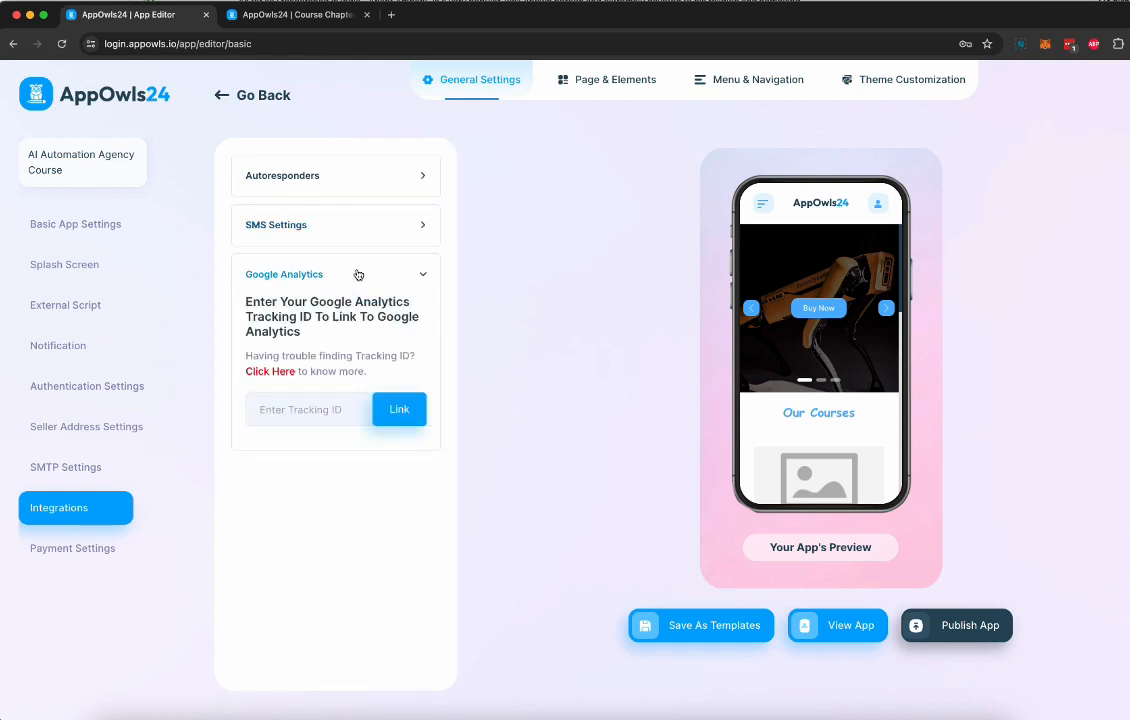
{"action": "left_click", "coordinate": [362, 274]}
{"action": "left_click", "coordinate": [81, 544]}
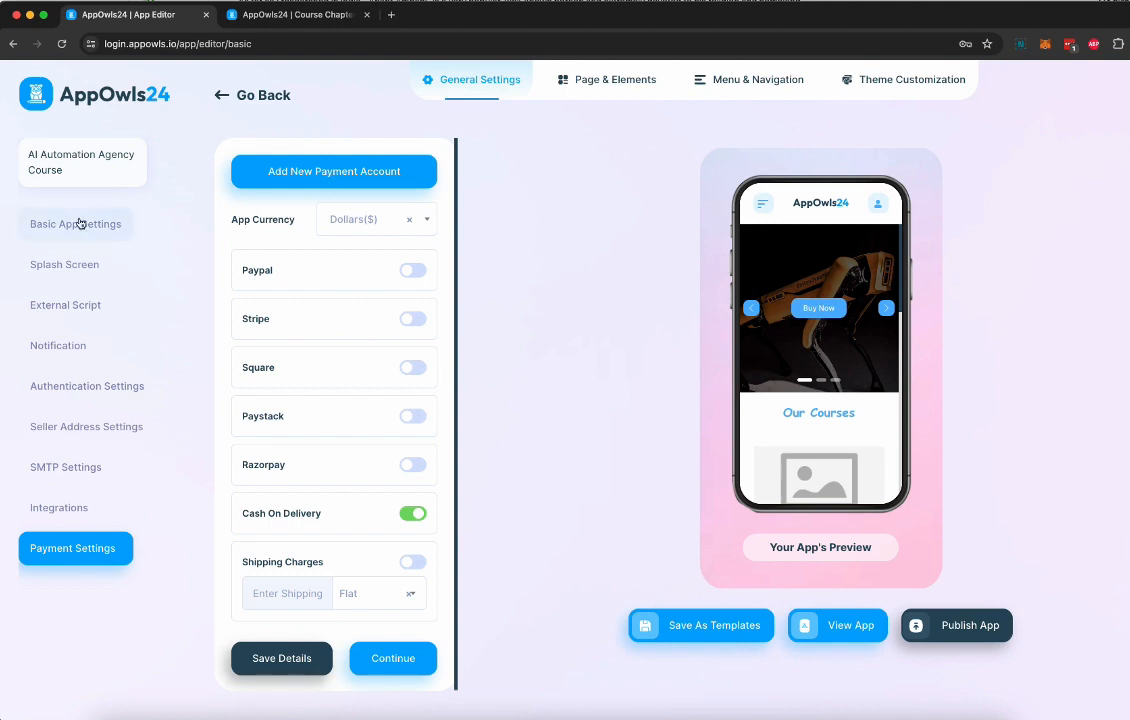
{"action": "scroll", "coordinate": [818, 290], "scroll_direction": "down", "scroll_amount": 1}
Review the app's Home and Courses pages and the full list of elements that can be added to them
{"action": "left_click", "coordinate": [608, 81]}
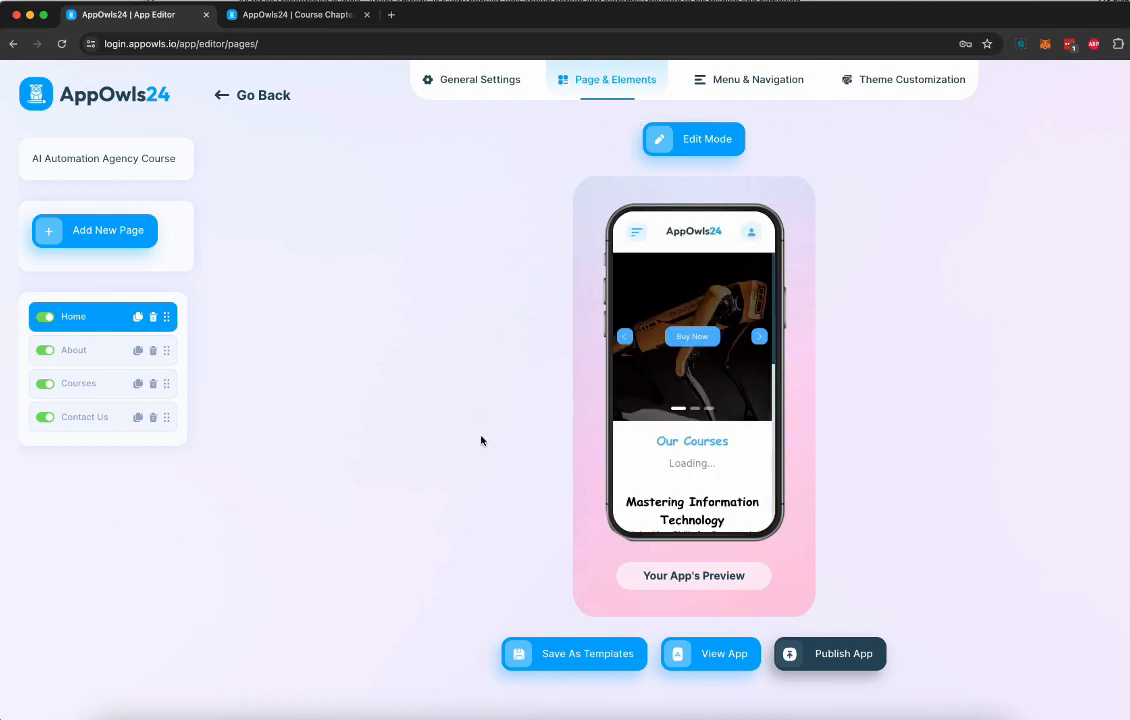
{"action": "left_click", "coordinate": [100, 331]}
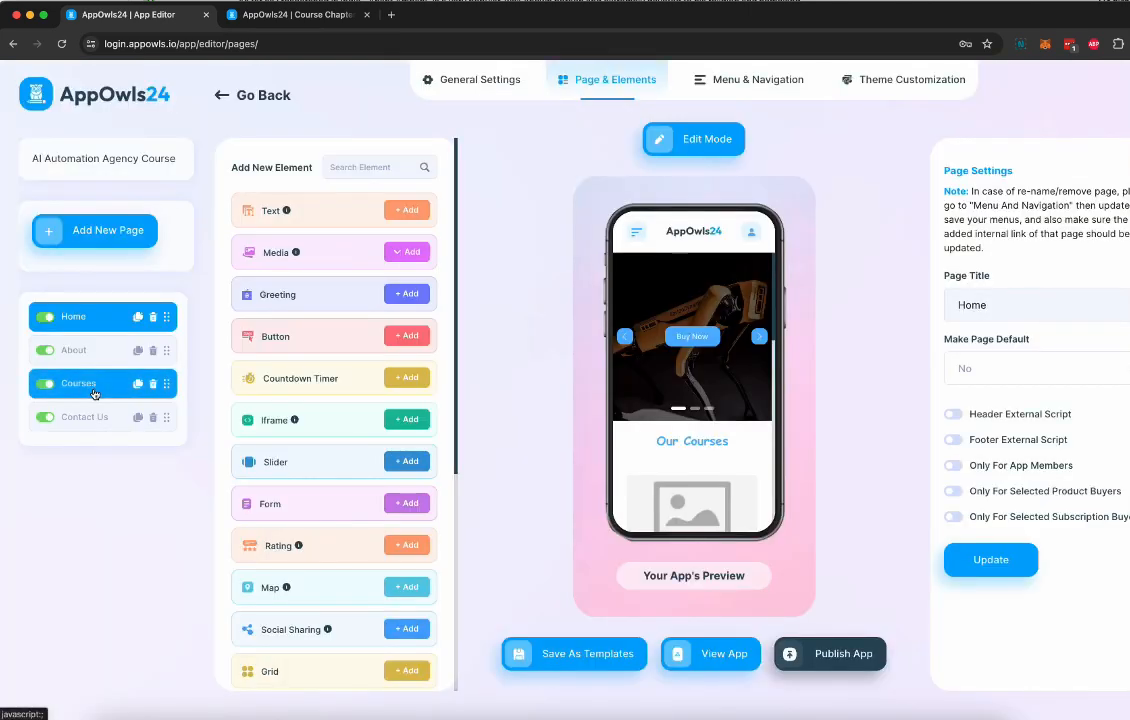
{"action": "left_click", "coordinate": [96, 391]}
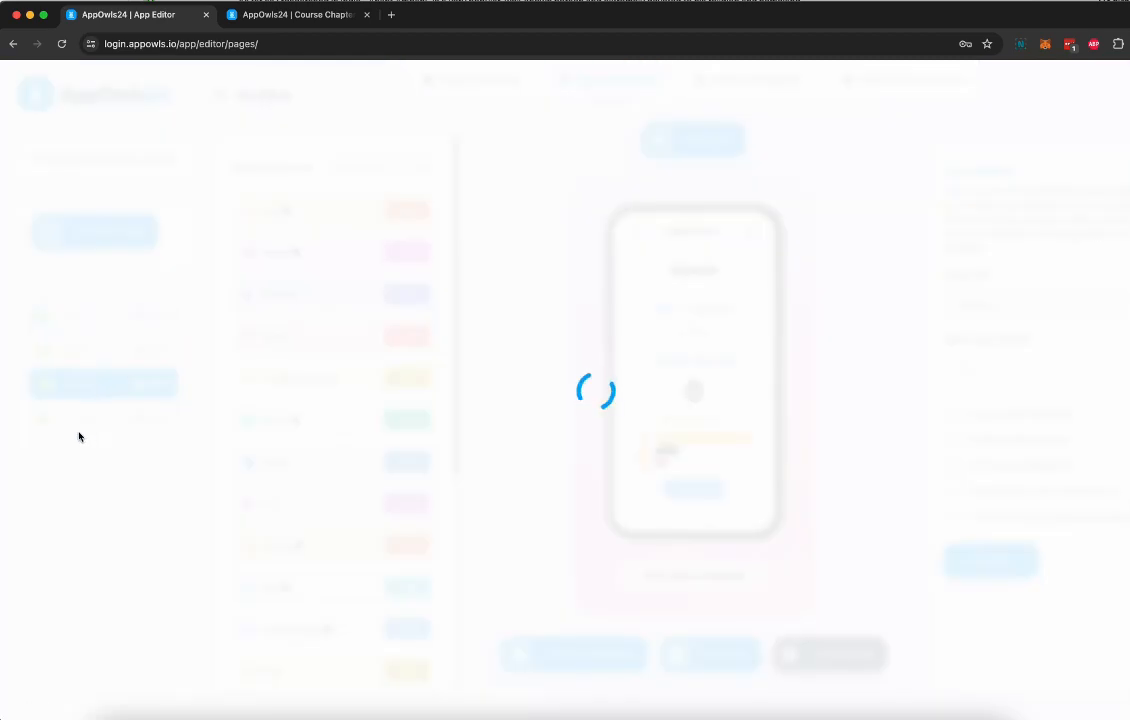
{"action": "scroll", "coordinate": [694, 410], "scroll_direction": "down", "scroll_amount": 3}
{"action": "scroll", "coordinate": [693, 412], "scroll_direction": "up", "scroll_amount": 4}
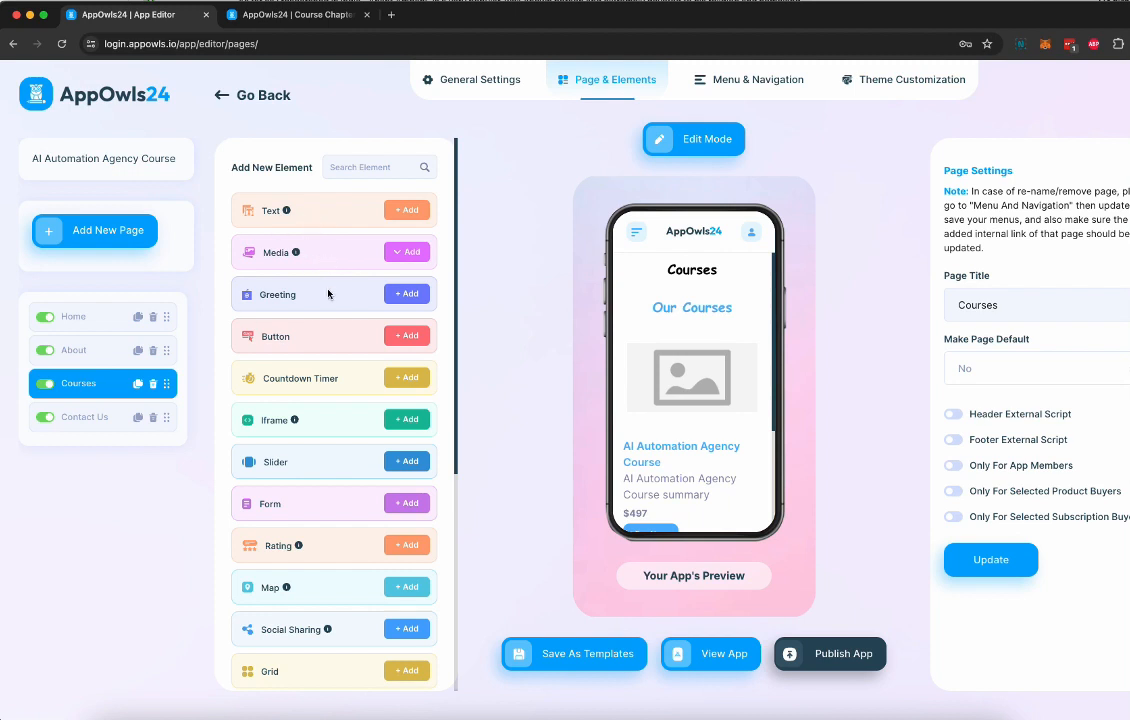
{"action": "scroll", "coordinate": [318, 335], "scroll_direction": "down", "scroll_amount": 3}
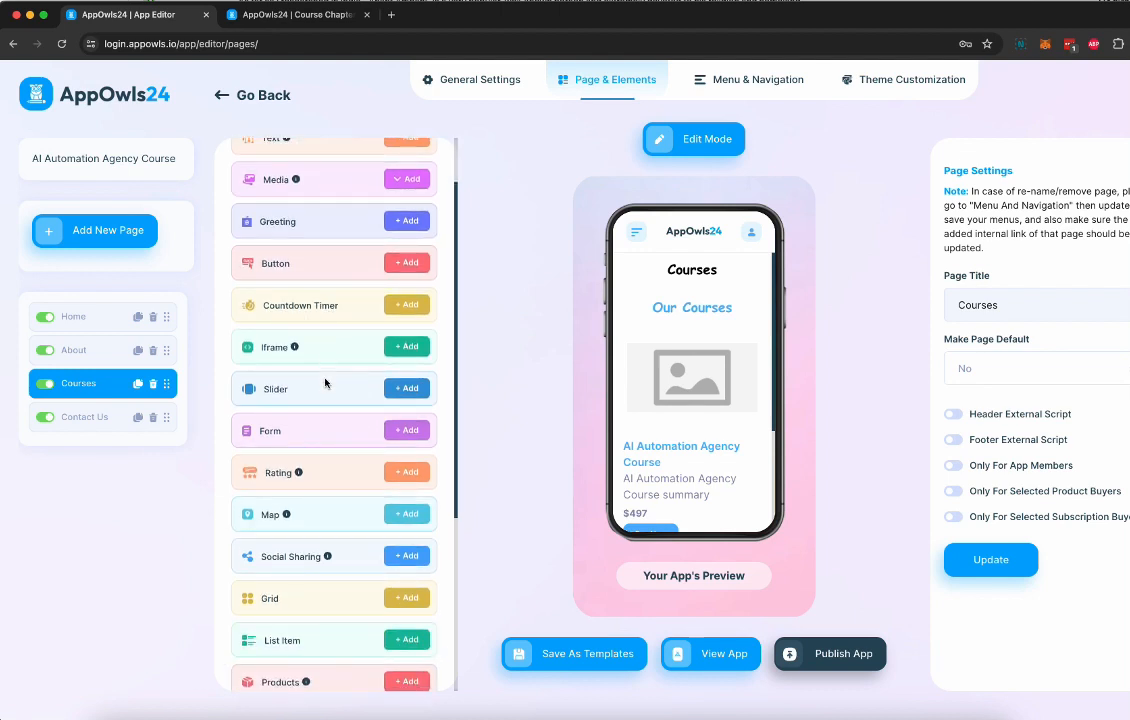
{"action": "scroll", "coordinate": [325, 383], "scroll_direction": "down", "scroll_amount": 3}
{"action": "scroll", "coordinate": [320, 355], "scroll_direction": "down", "scroll_amount": 10}
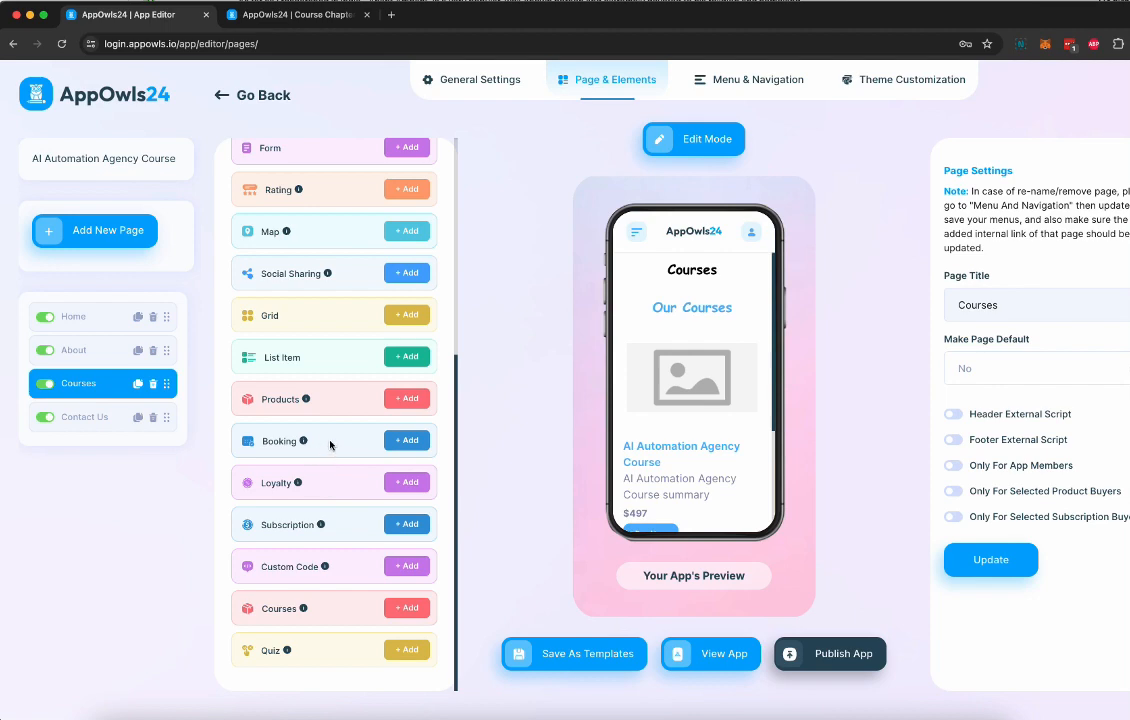
{"action": "scroll", "coordinate": [330, 445], "scroll_direction": "up", "scroll_amount": 15}
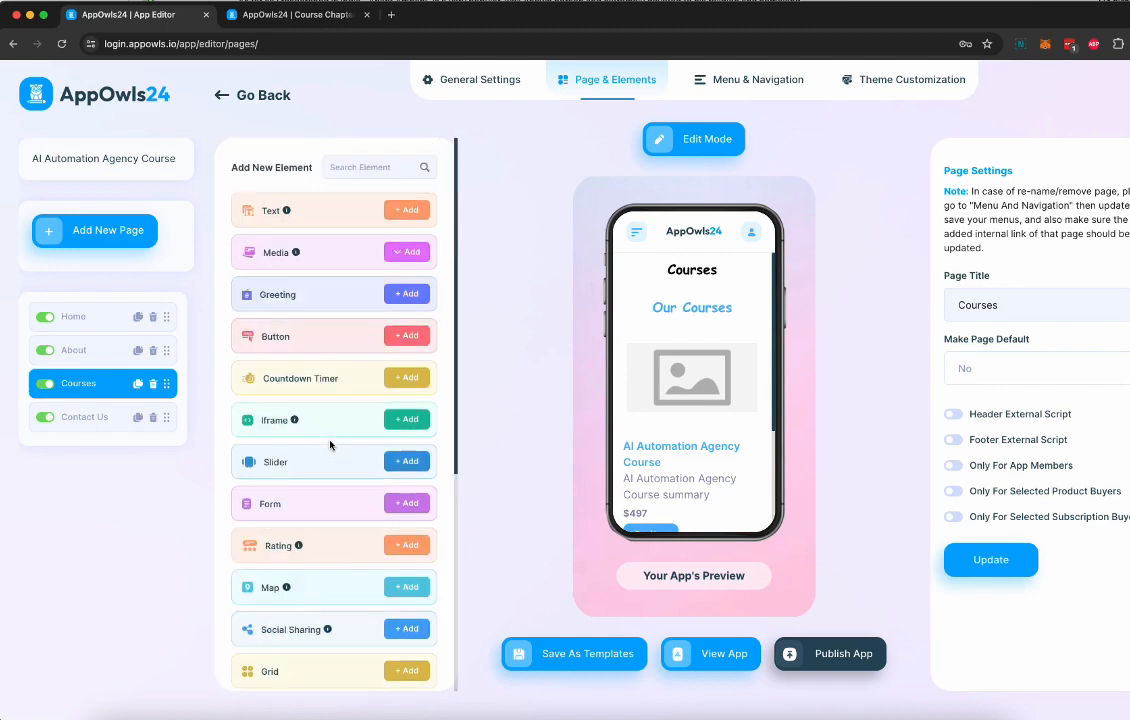
Set the About page's "About Our IT Courses" heading to the Arial font at size 22
{"action": "left_click", "coordinate": [100, 350]}
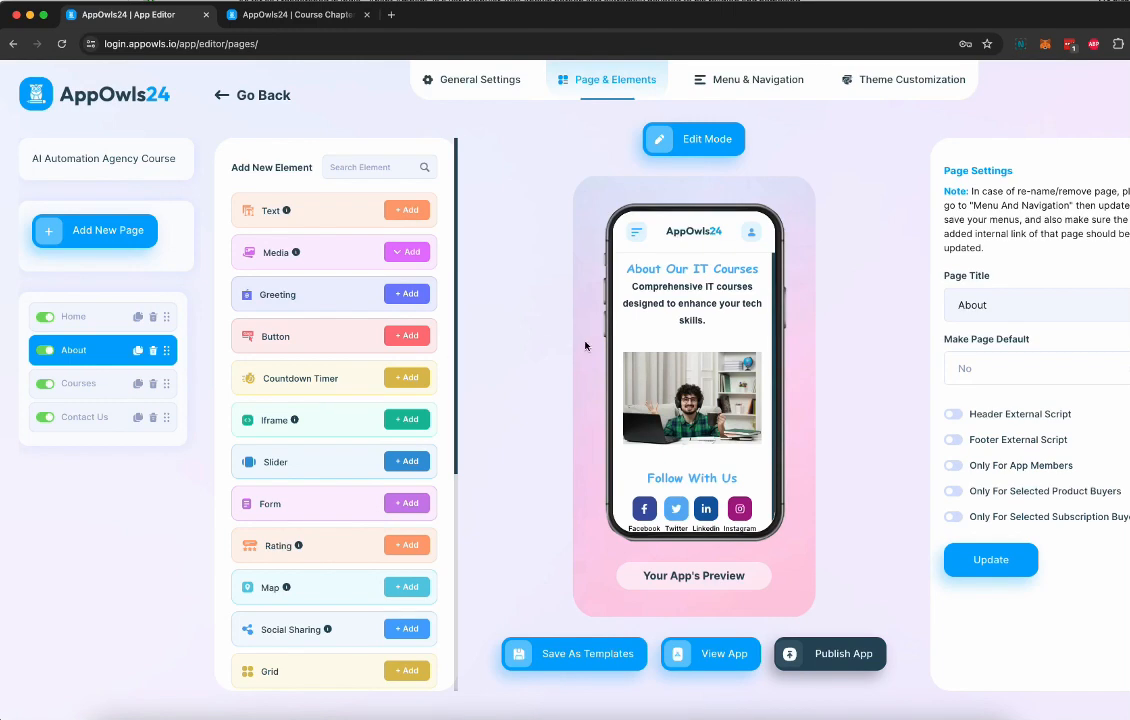
{"action": "left_click", "coordinate": [657, 265]}
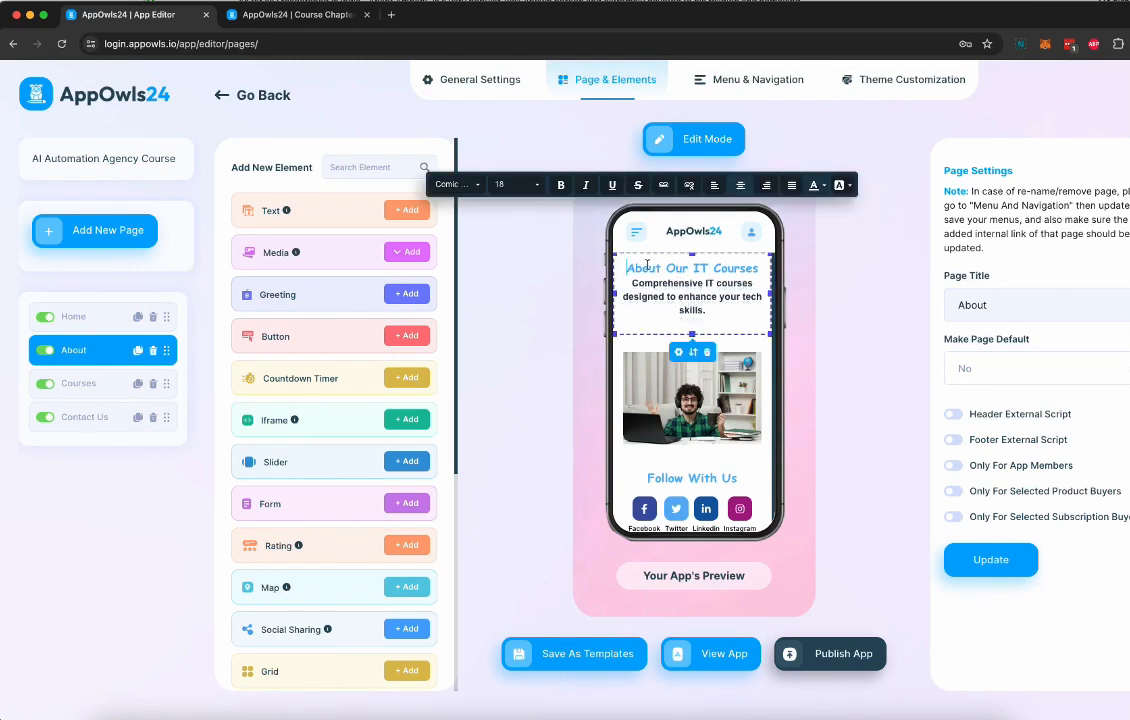
{"action": "left_click_drag", "start_coordinate": [628, 268], "coordinate": [758, 268]}
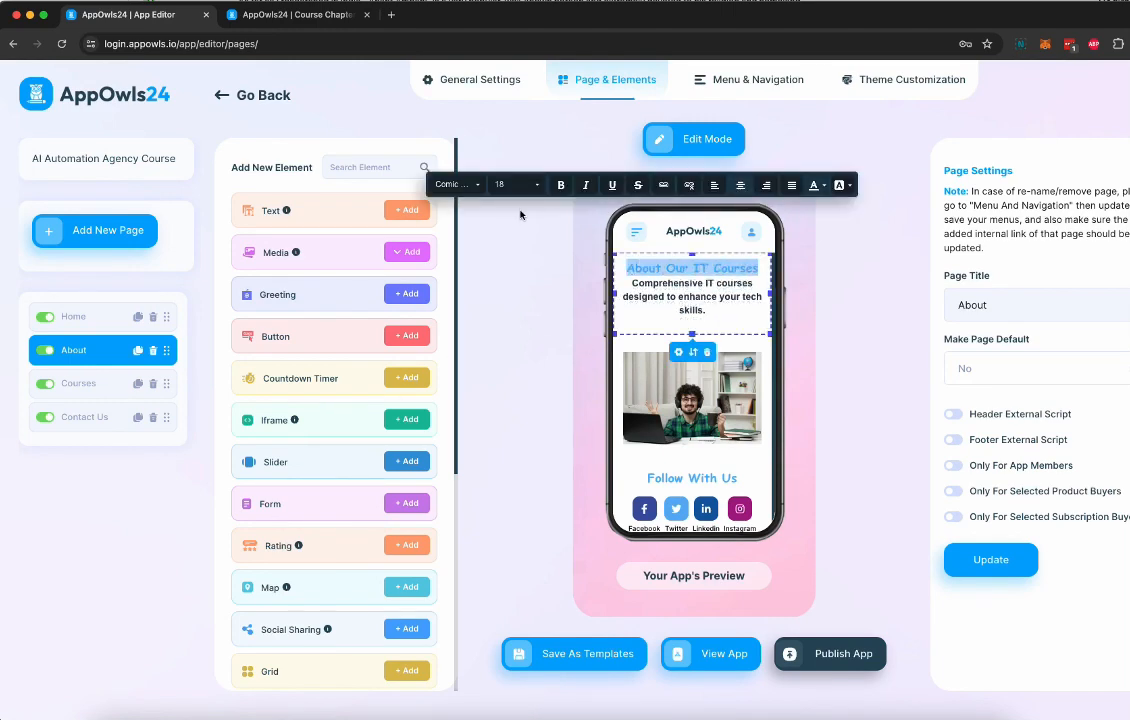
{"action": "left_click", "coordinate": [466, 186]}
{"action": "left_click", "coordinate": [445, 247]}
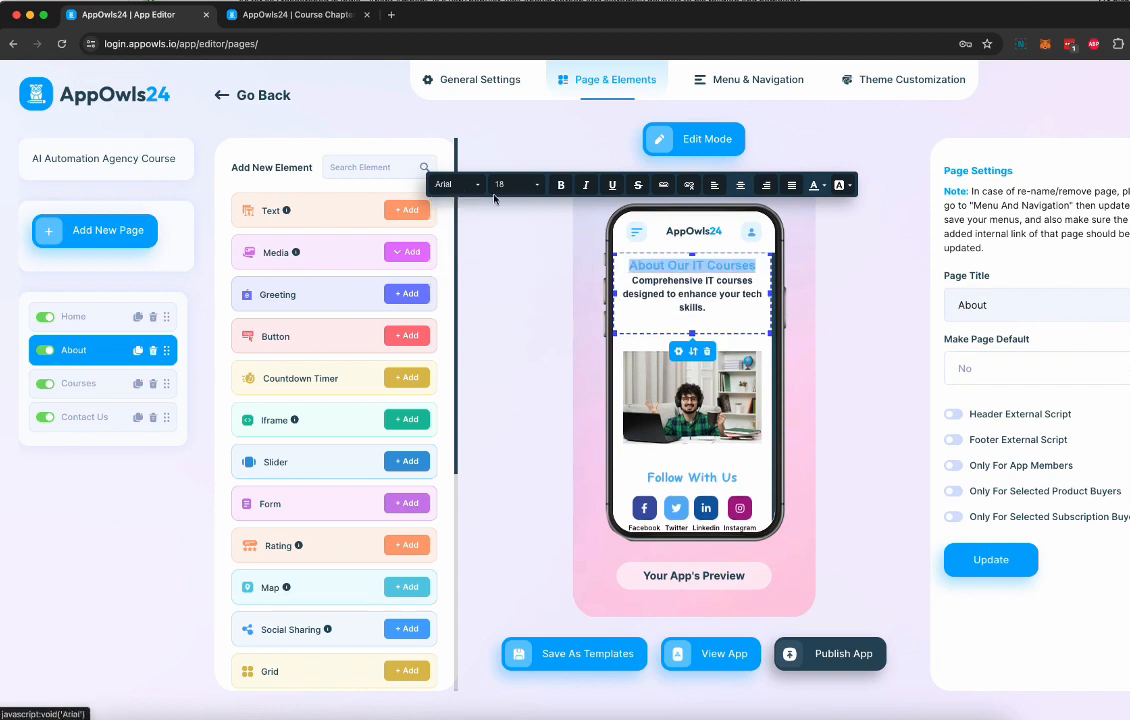
{"action": "left_click", "coordinate": [513, 184]}
{"action": "scroll", "coordinate": [513, 250], "scroll_direction": "down", "scroll_amount": 1}
{"action": "left_click", "coordinate": [507, 224]}
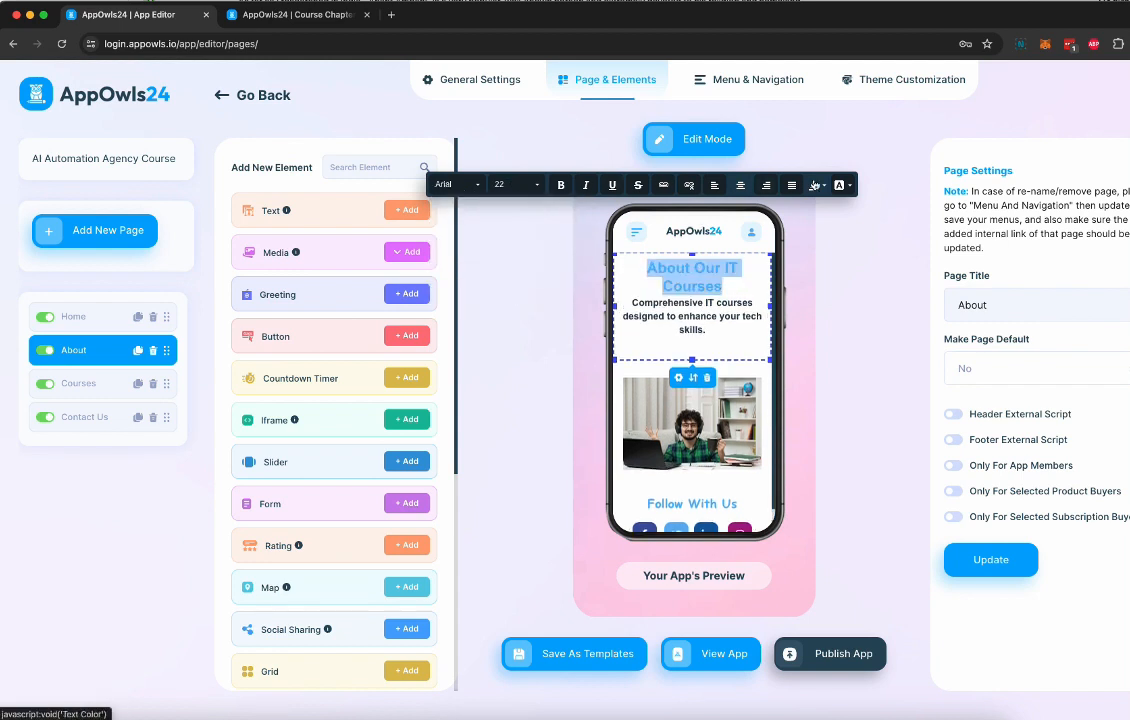
Color the "About Our IT Courses" heading text blue (2980B9) and give it a teal-green background
{"action": "left_click", "coordinate": [824, 185]}
{"action": "left_click", "coordinate": [853, 249]}
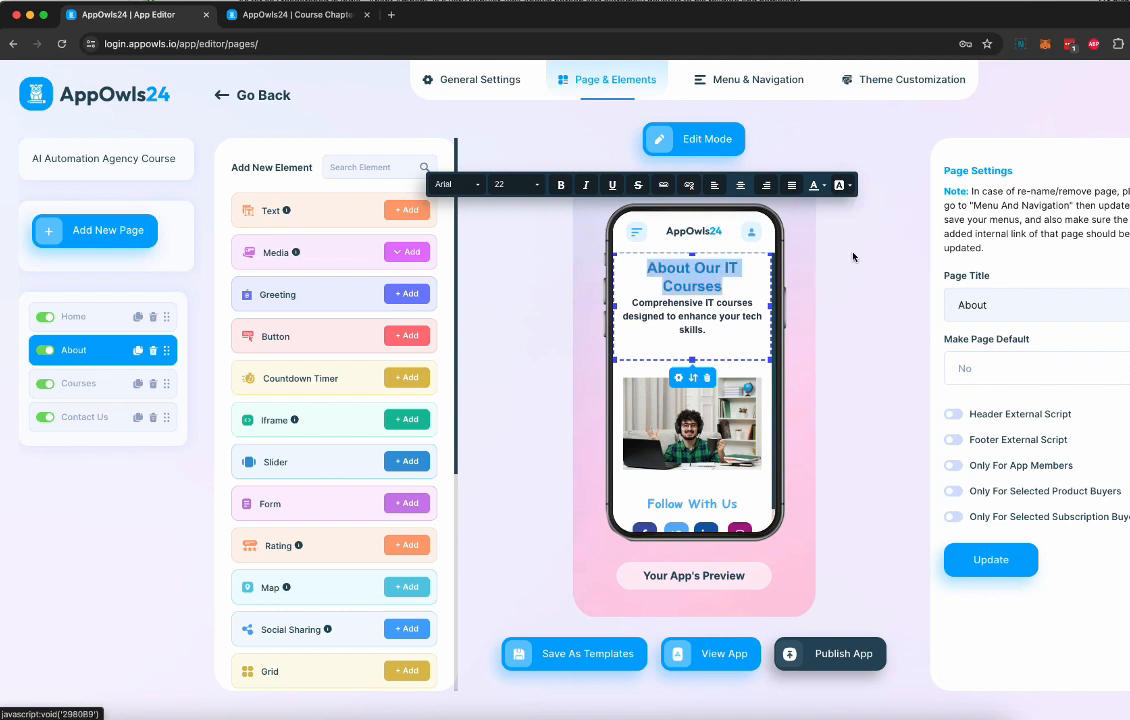
{"action": "left_click", "coordinate": [848, 186]}
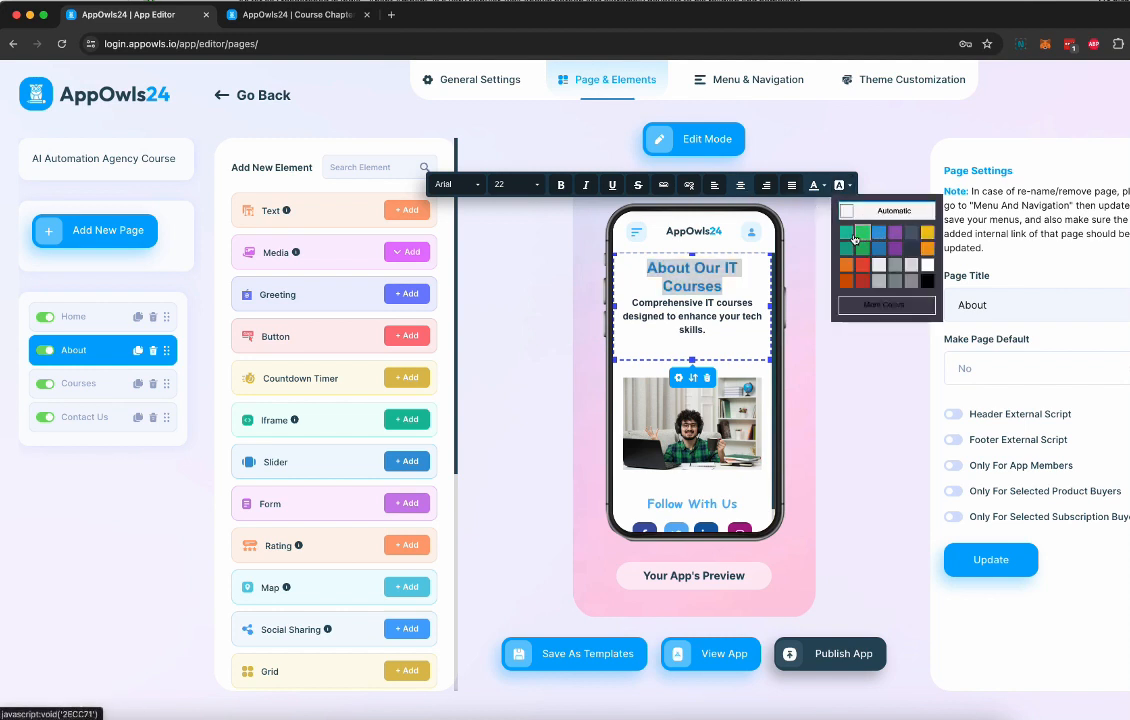
{"action": "left_click", "coordinate": [844, 236]}
{"action": "left_click", "coordinate": [738, 297]}
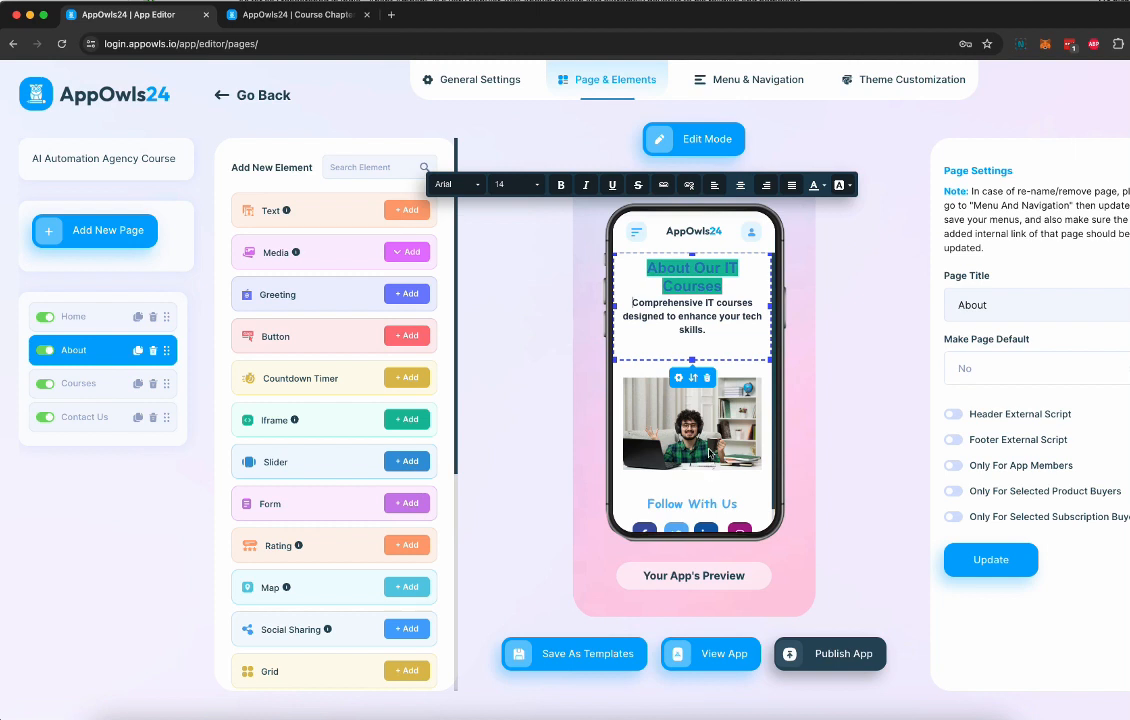
Preview the app's navigation menu, try the Block Icon style and set the main menu's style to Icon Only
{"action": "left_click", "coordinate": [768, 88]}
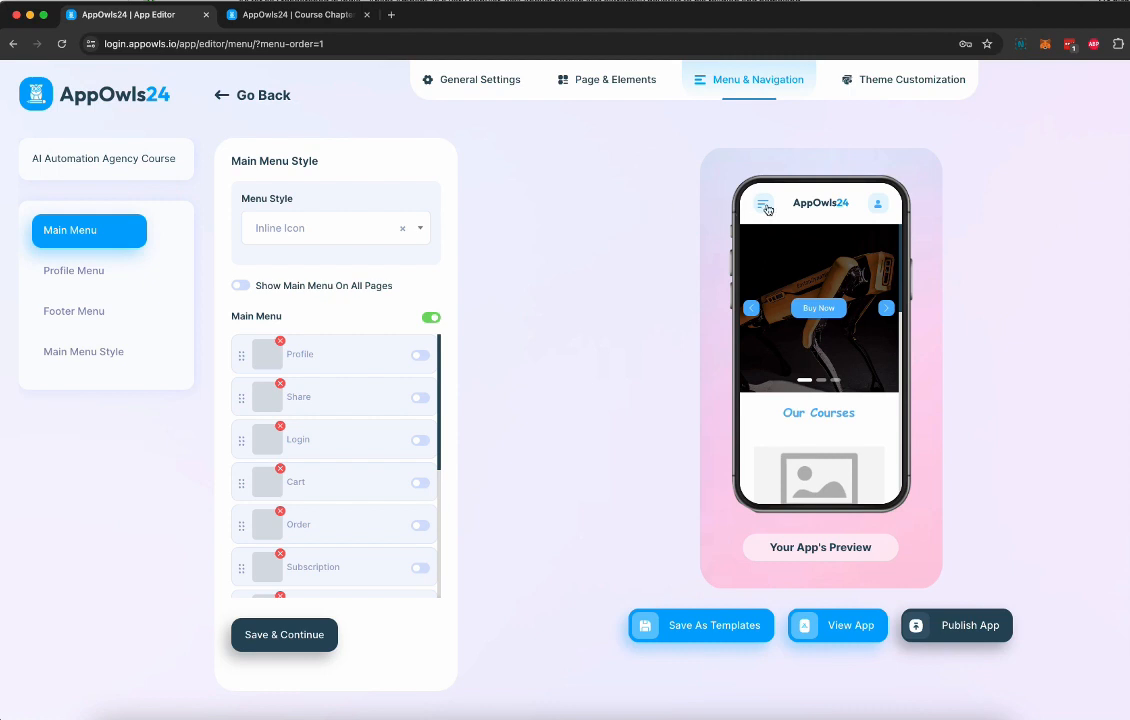
{"action": "left_click", "coordinate": [767, 210]}
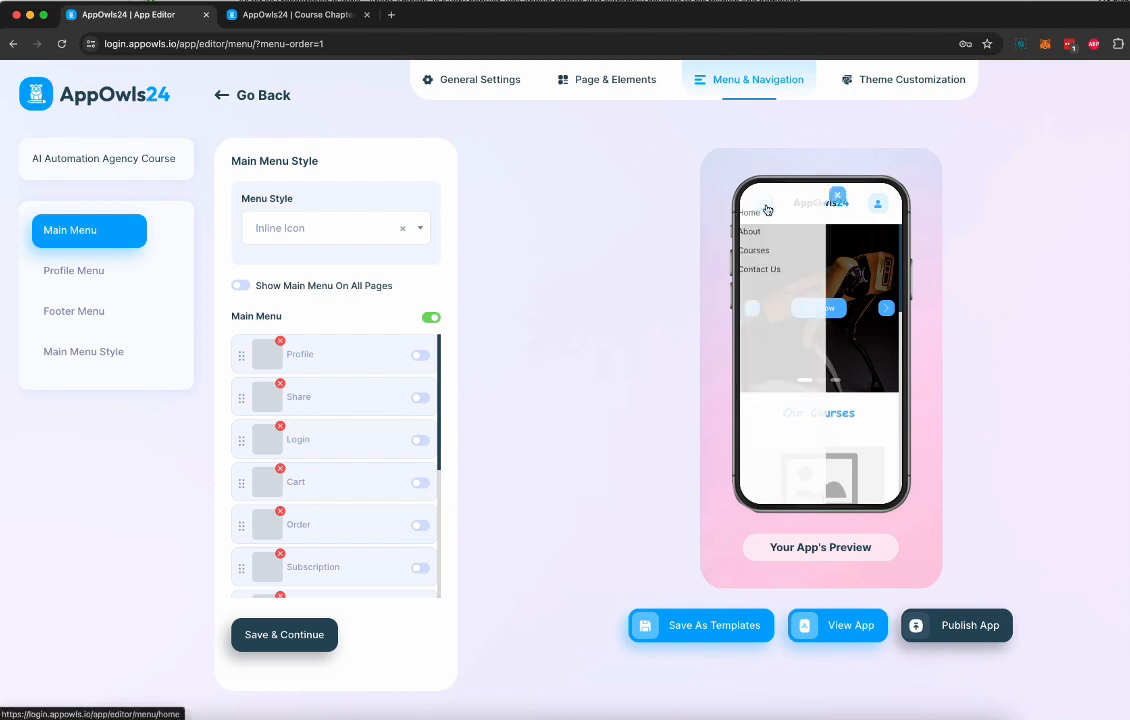
{"action": "left_click", "coordinate": [855, 196]}
{"action": "left_click", "coordinate": [338, 229]}
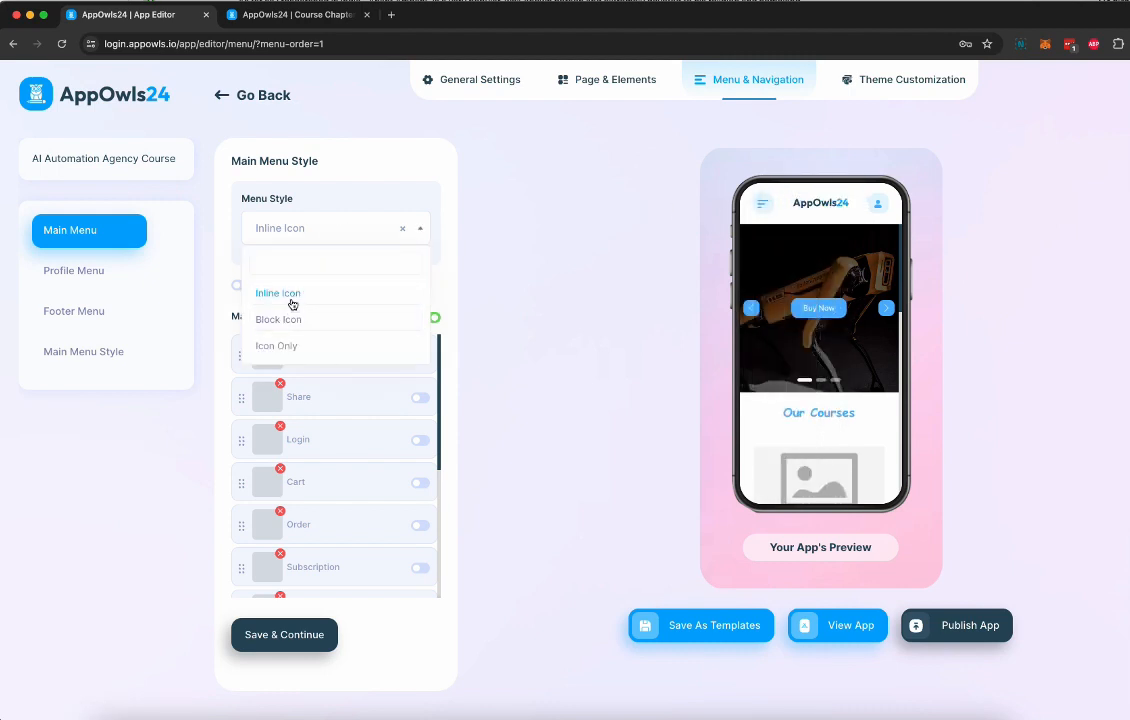
{"action": "left_click", "coordinate": [290, 320]}
{"action": "left_click", "coordinate": [326, 226]}
{"action": "left_click", "coordinate": [312, 348]}
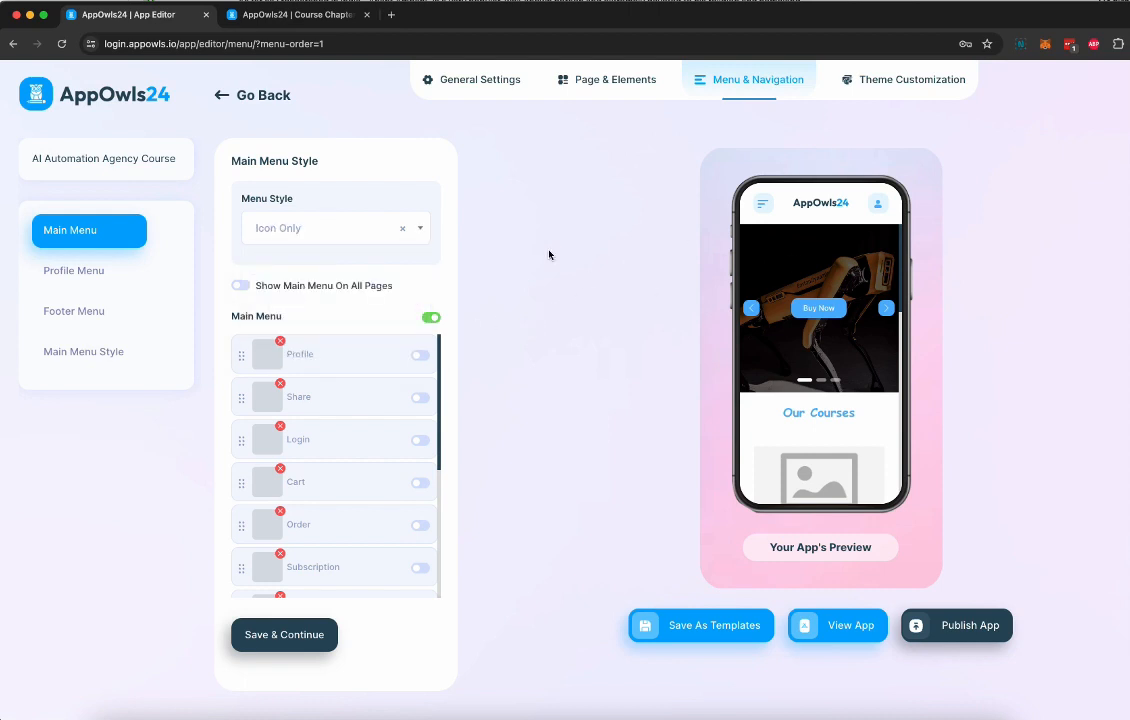
Review the Main Menu items and the Profile Menu and Footer Menu settings
{"action": "left_click", "coordinate": [240, 285]}
{"action": "scroll", "coordinate": [371, 432], "scroll_direction": "down", "scroll_amount": 1}
{"action": "scroll", "coordinate": [371, 432], "scroll_direction": "down", "scroll_amount": 3}
{"action": "scroll", "coordinate": [371, 432], "scroll_direction": "up", "scroll_amount": 5}
{"action": "left_click", "coordinate": [86, 268]}
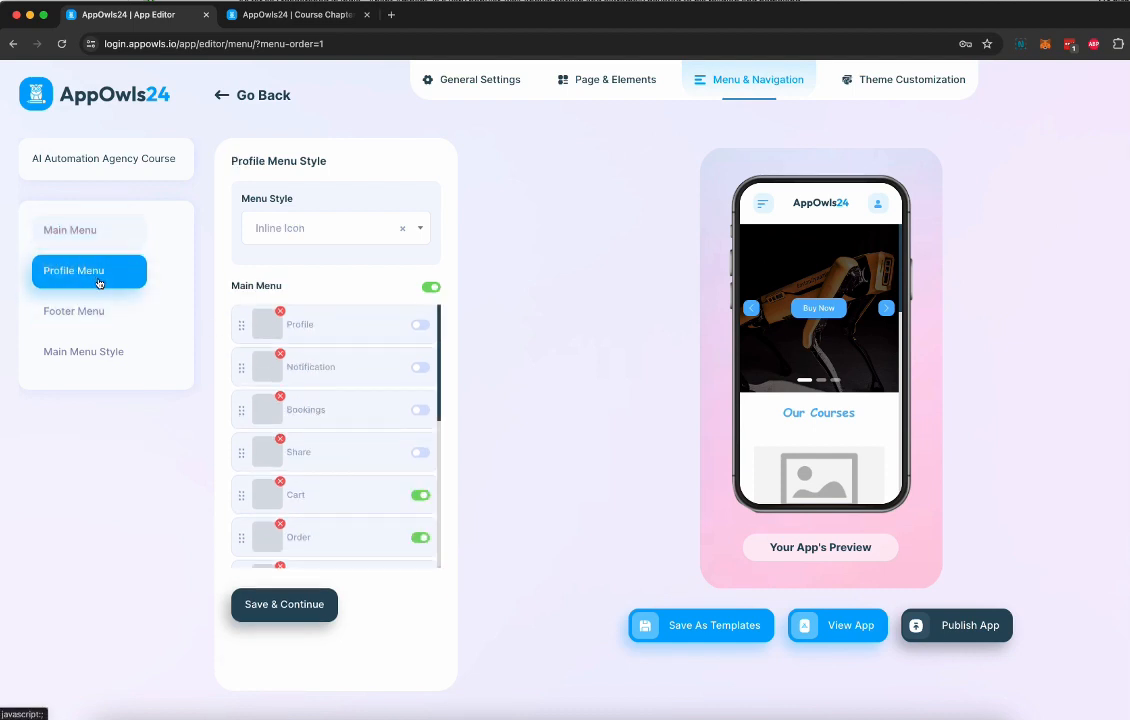
{"action": "left_click", "coordinate": [106, 315]}
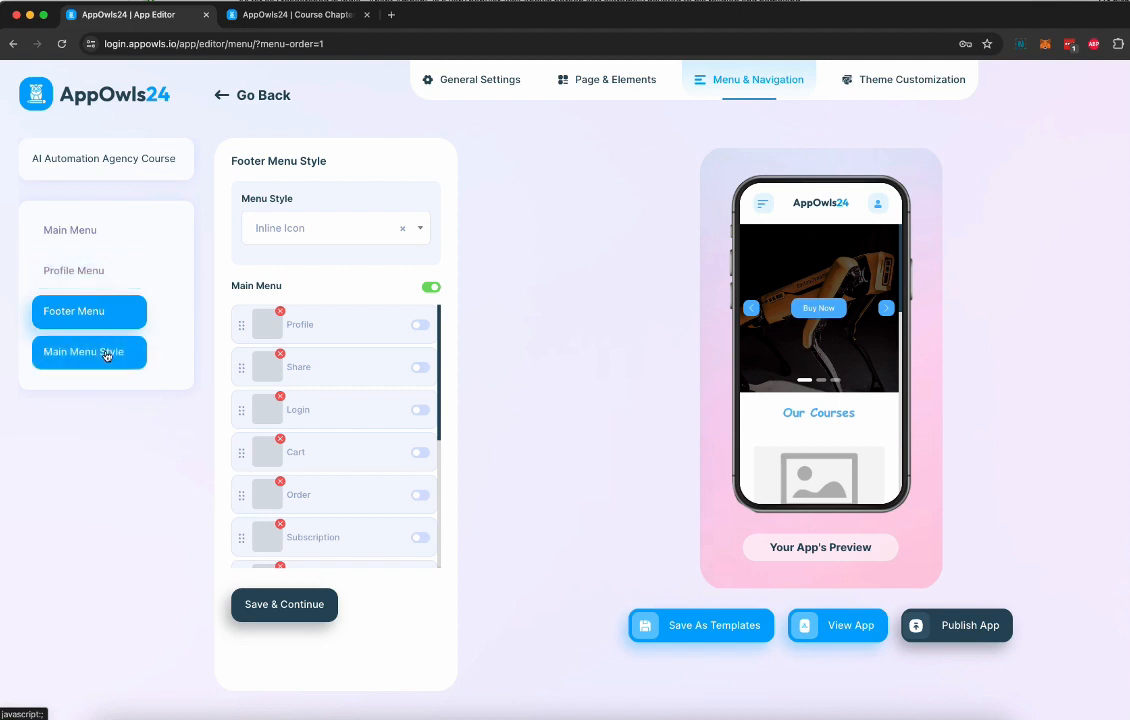
Compare the Menu Top, Menu Right and Default layouts, and set the app's Main Menu Style to Menu Top
{"action": "left_click", "coordinate": [106, 356]}
{"action": "left_click", "coordinate": [345, 224]}
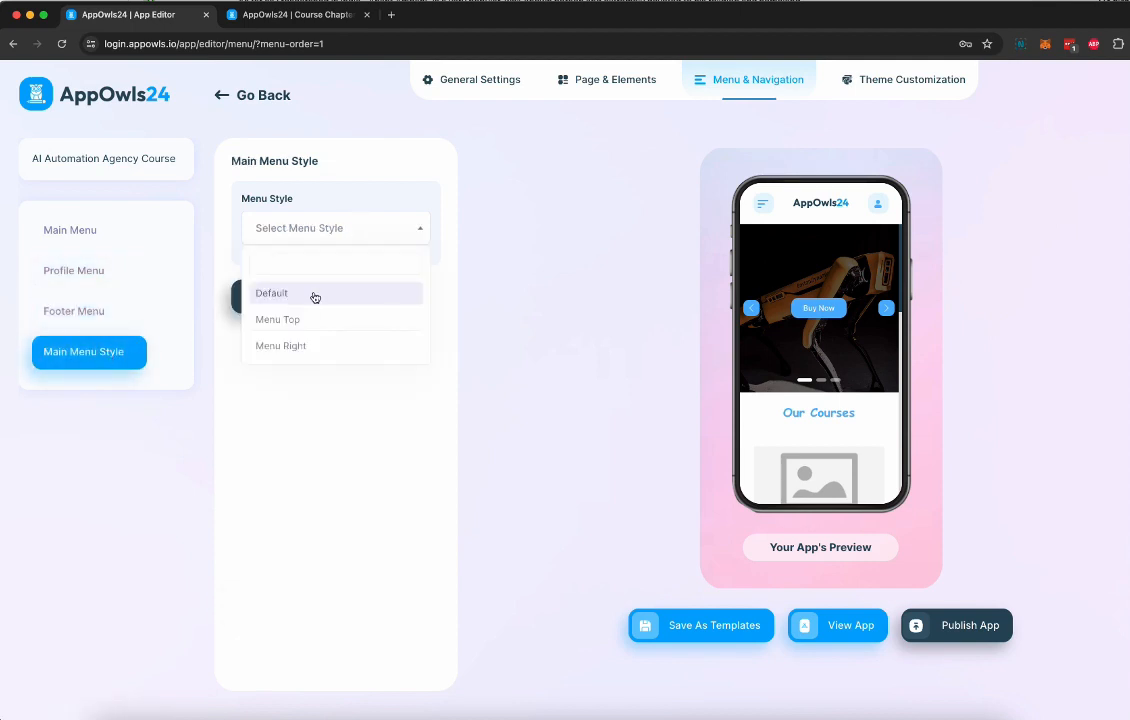
{"action": "left_click", "coordinate": [307, 319]}
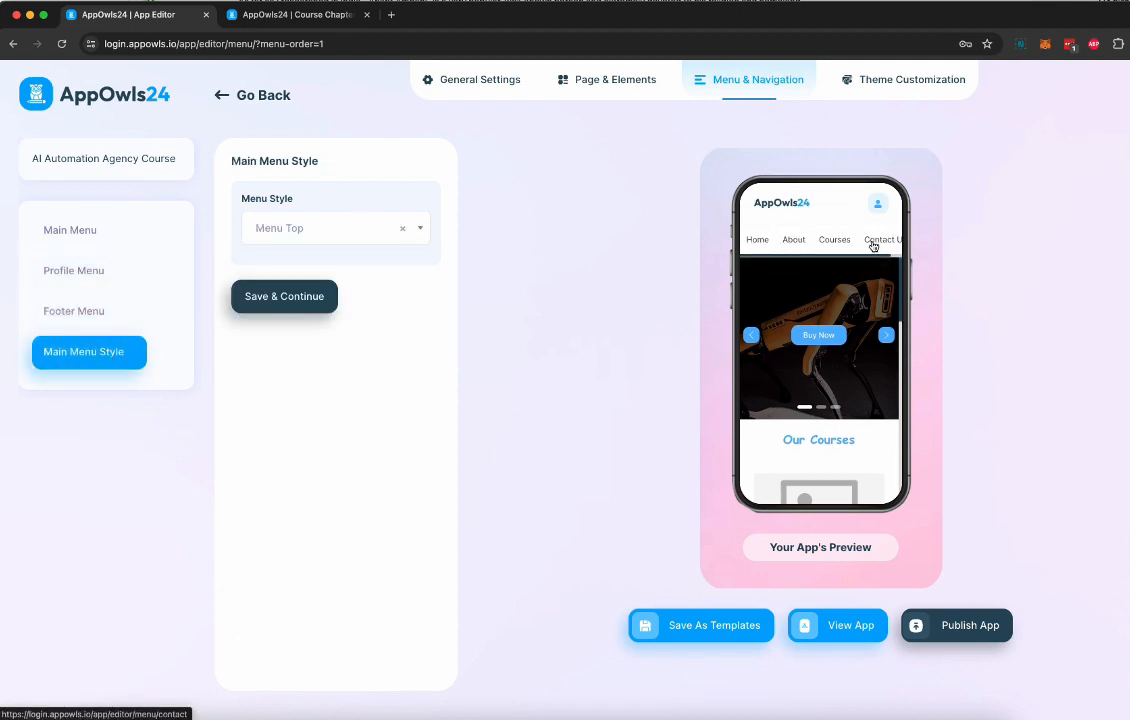
{"action": "left_click", "coordinate": [318, 229]}
{"action": "left_click", "coordinate": [297, 347]}
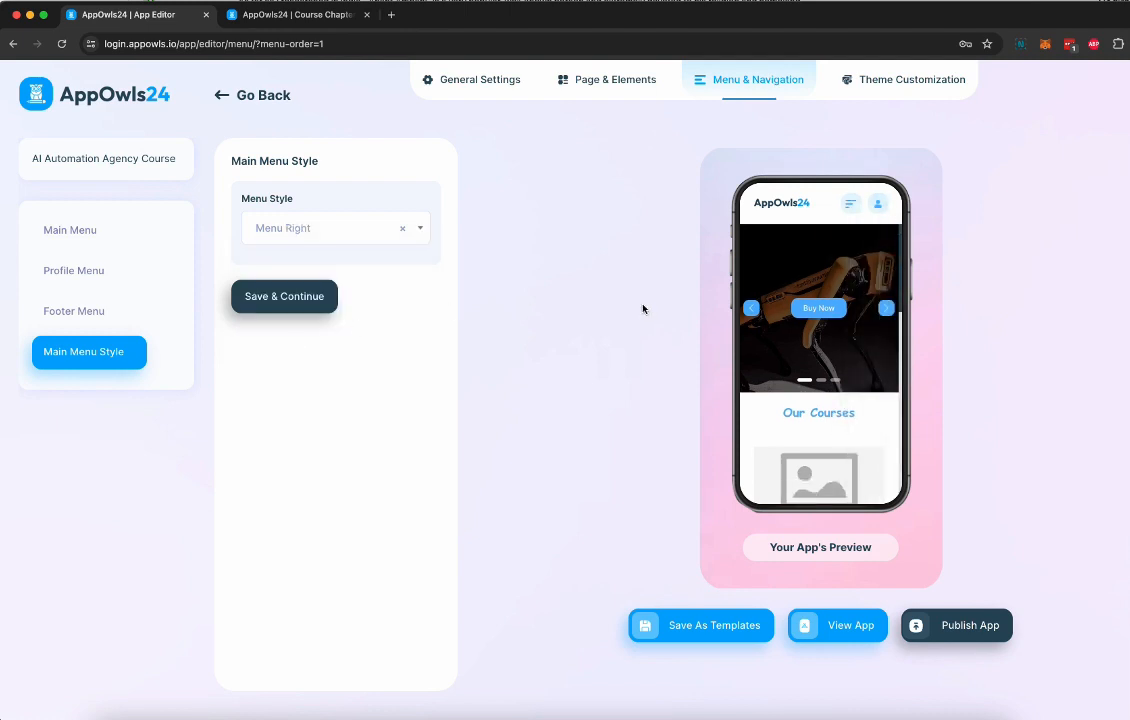
{"action": "left_click", "coordinate": [371, 230]}
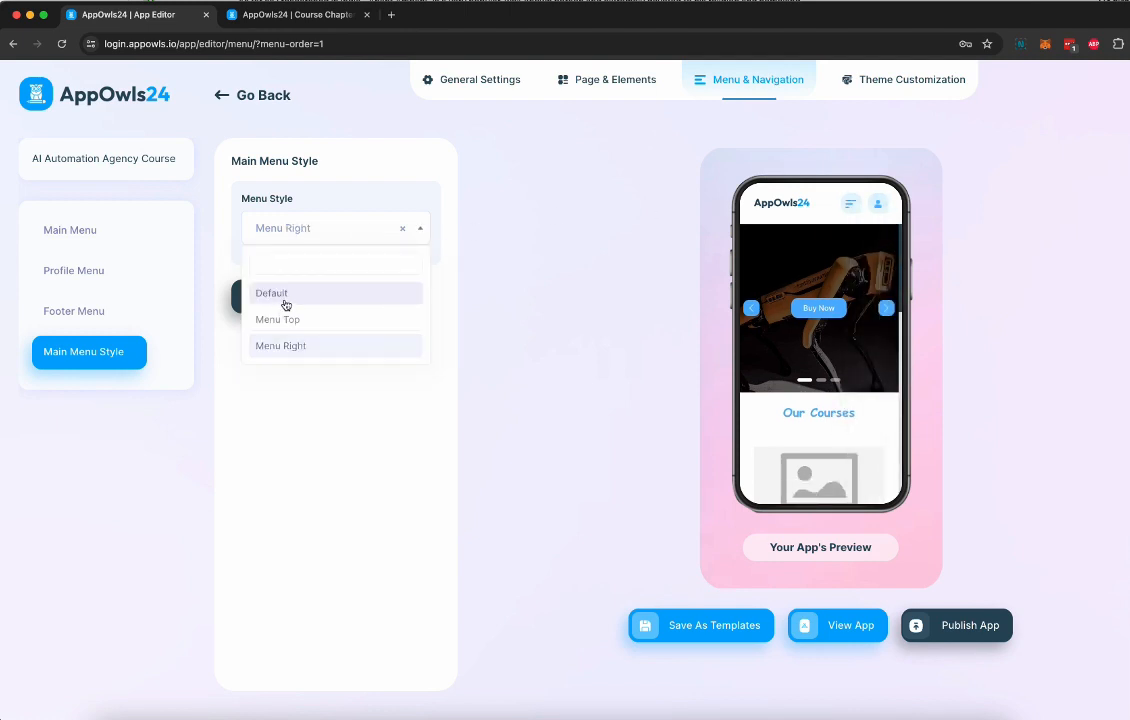
{"action": "left_click", "coordinate": [285, 292]}
{"action": "left_click", "coordinate": [338, 238]}
{"action": "left_click", "coordinate": [302, 320]}
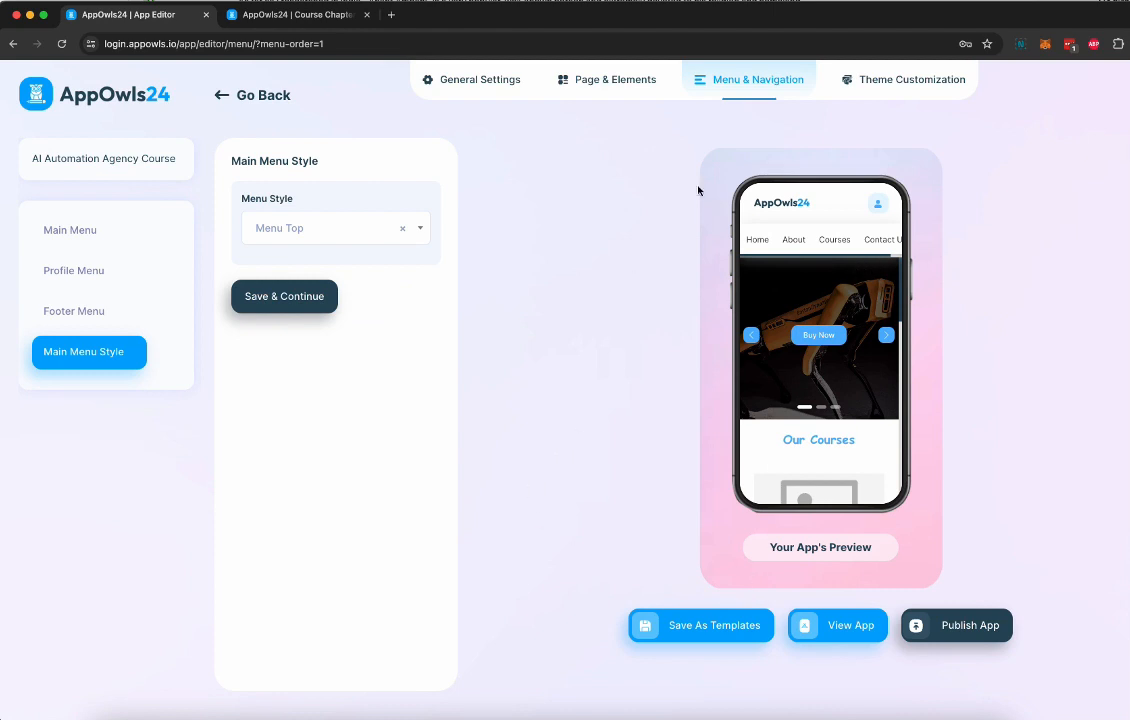
Check the app's theme color settings and try to publish the app
{"action": "left_click", "coordinate": [888, 79]}
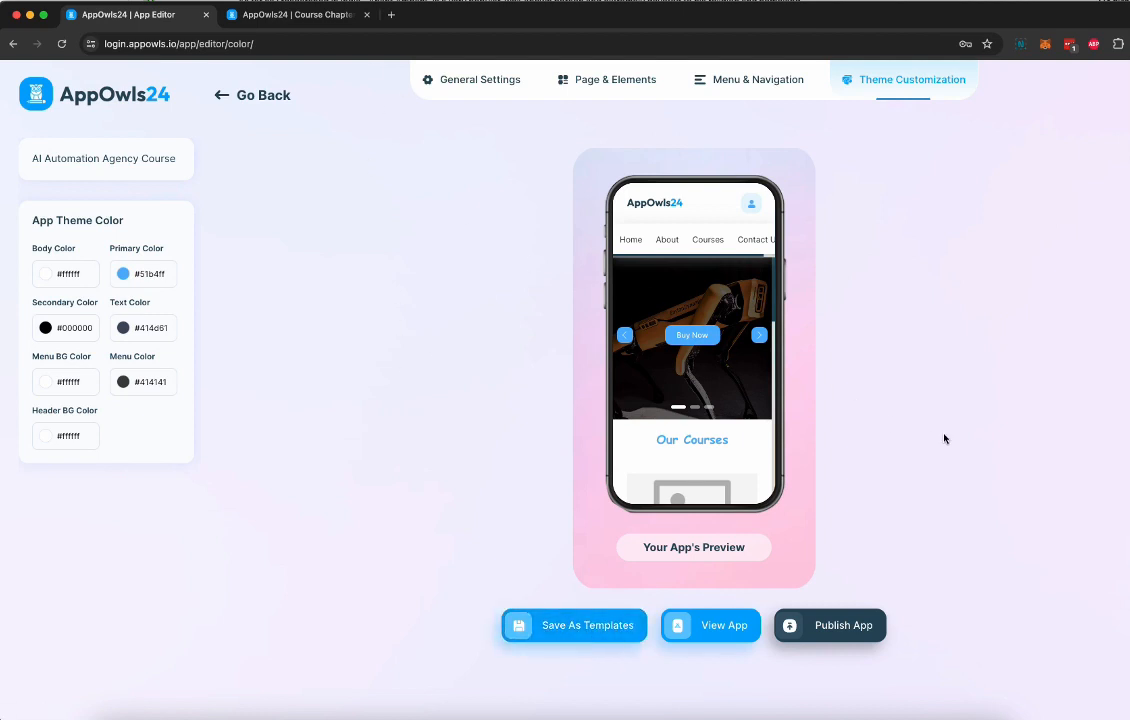
{"action": "left_click", "coordinate": [838, 640]}
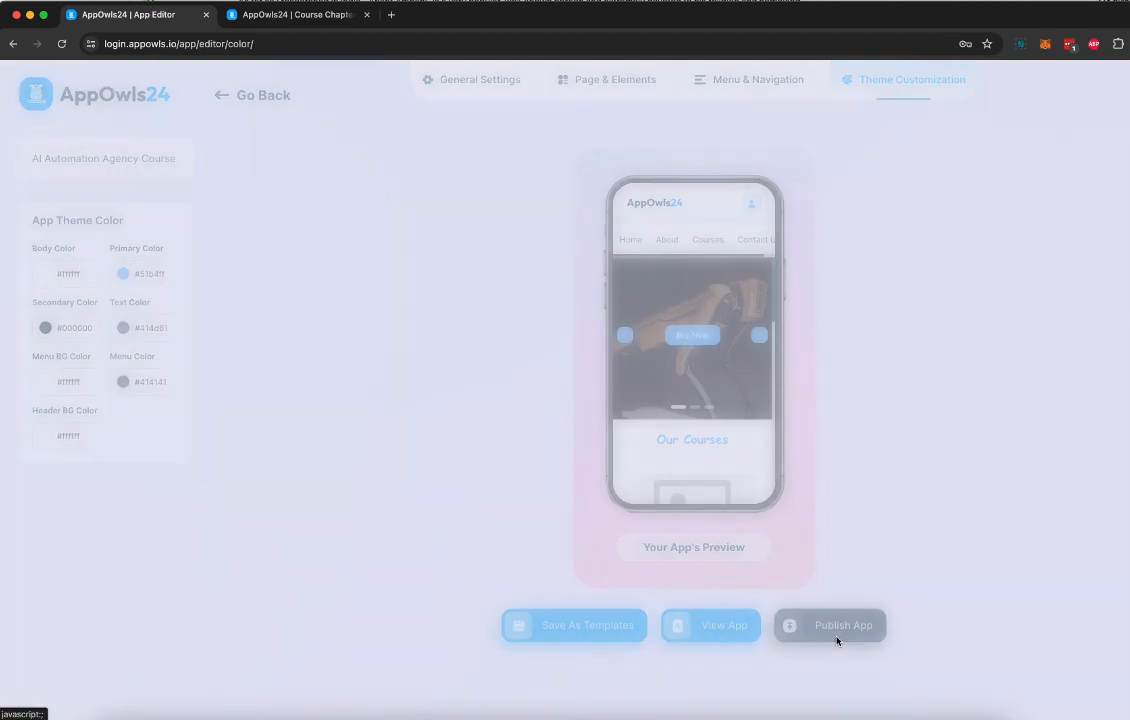
{"action": "left_click", "coordinate": [649, 474]}
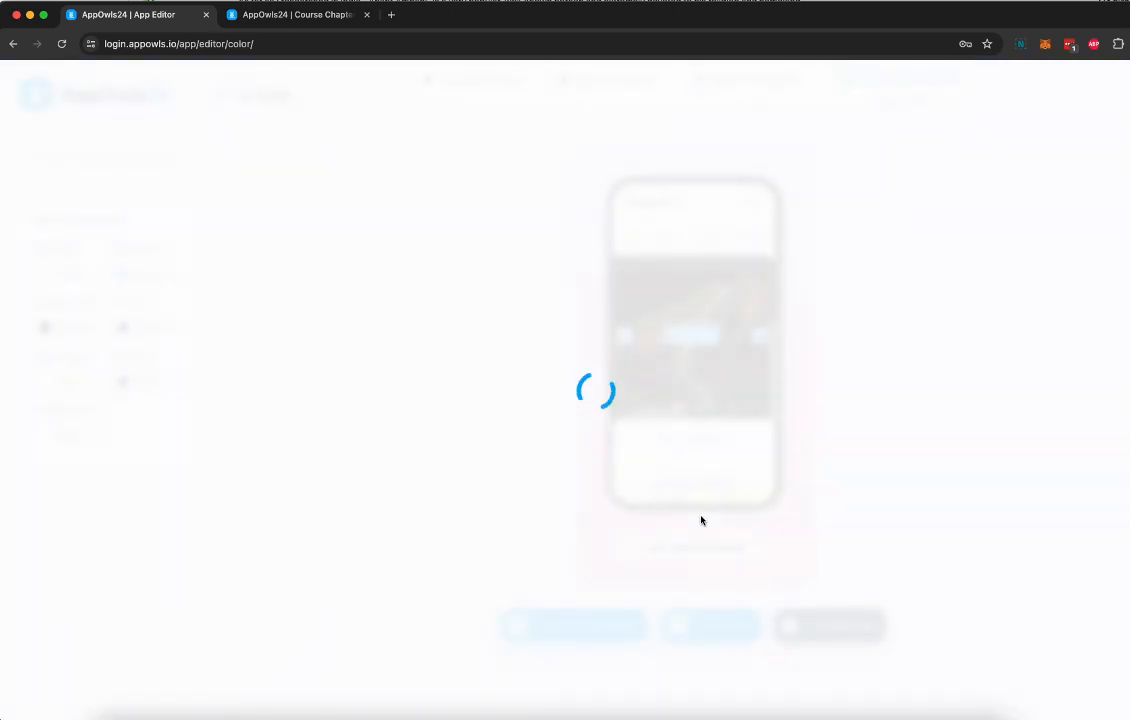
Set the app's sub domain name to aiagency on appowls.io and save the basic app settings
{"action": "left_click", "coordinate": [430, 79]}
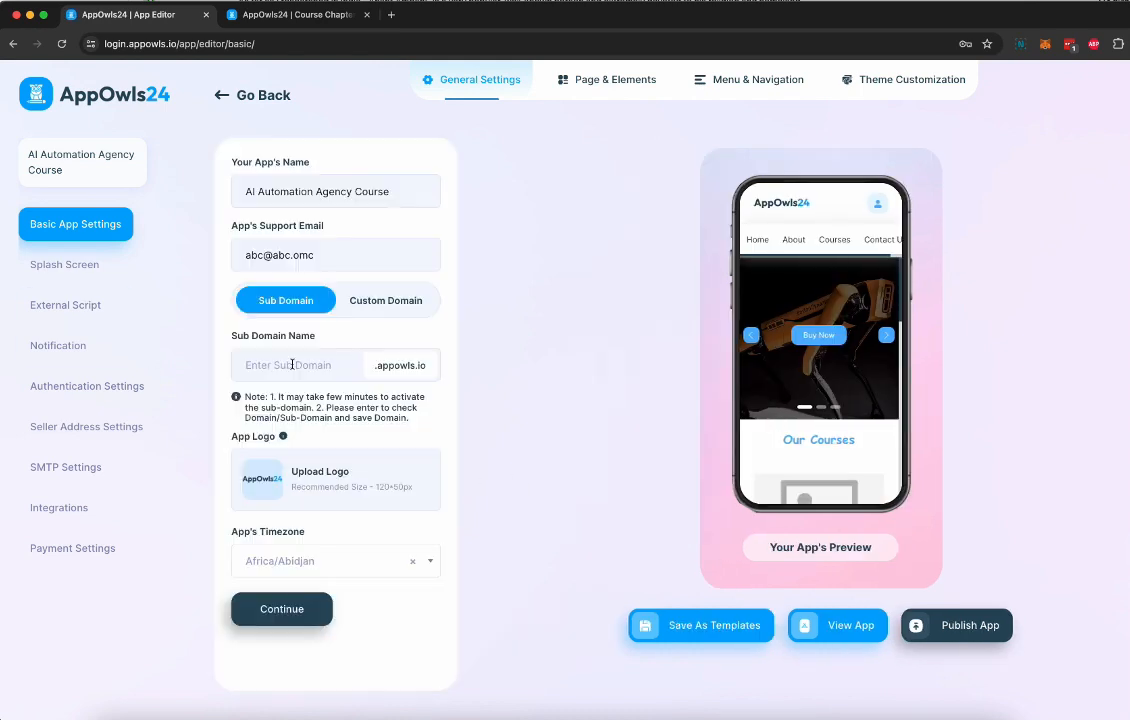
{"action": "left_click", "coordinate": [293, 365]}
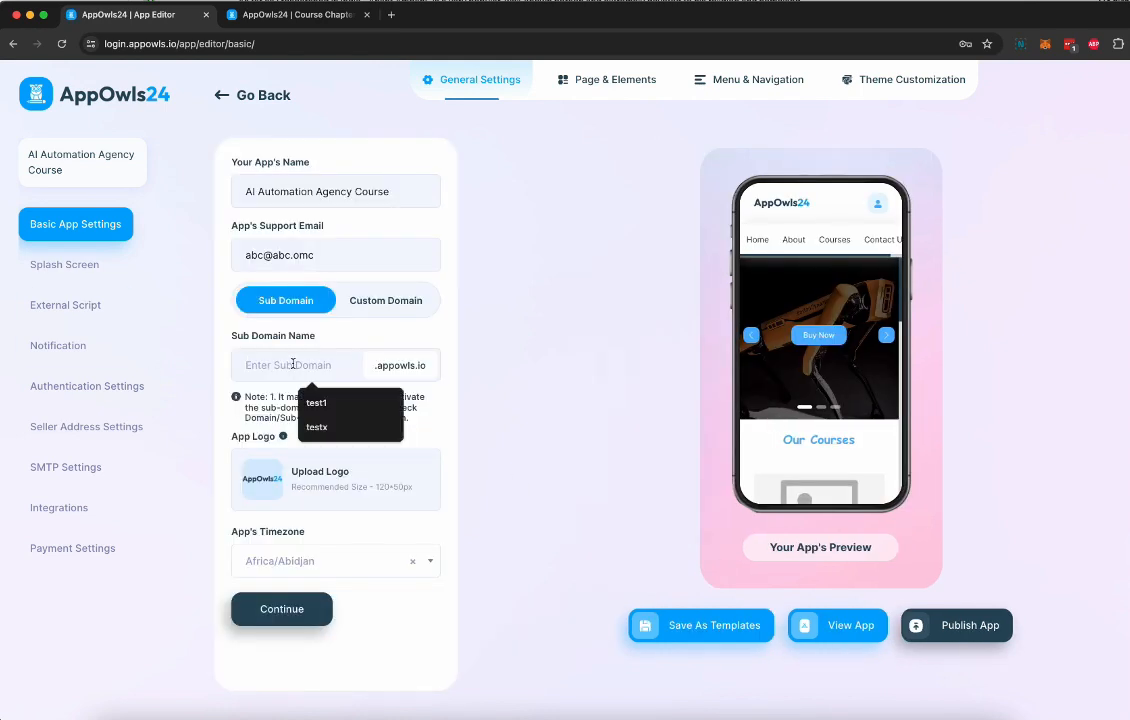
{"action": "type", "text": "aiagency"}
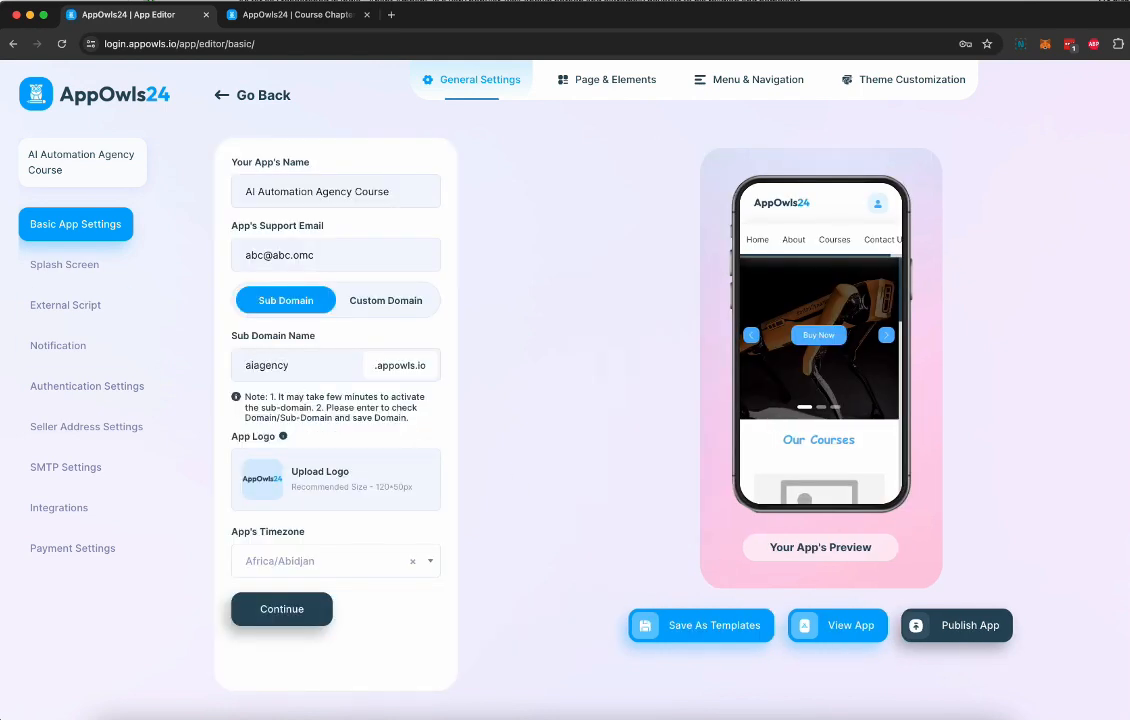
{"action": "left_click", "coordinate": [281, 609]}
Publish the app and examine its URL and the Android and iOS app generation options on the dashboard
{"action": "left_click", "coordinate": [932, 626]}
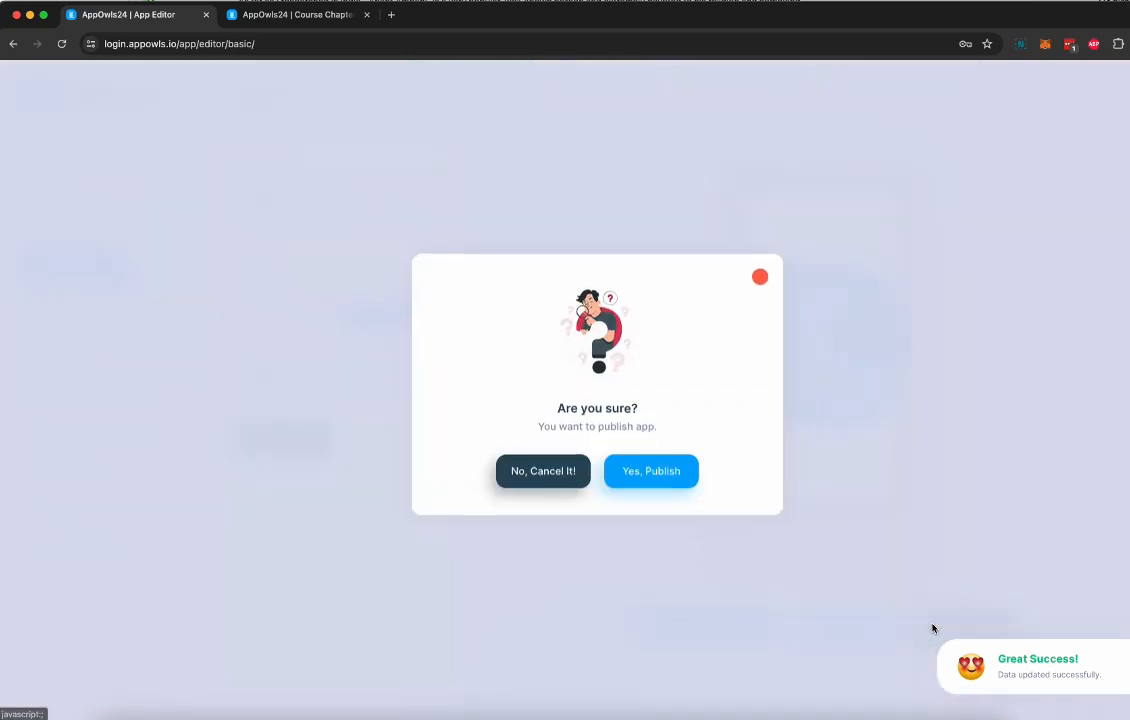
{"action": "left_click", "coordinate": [656, 476]}
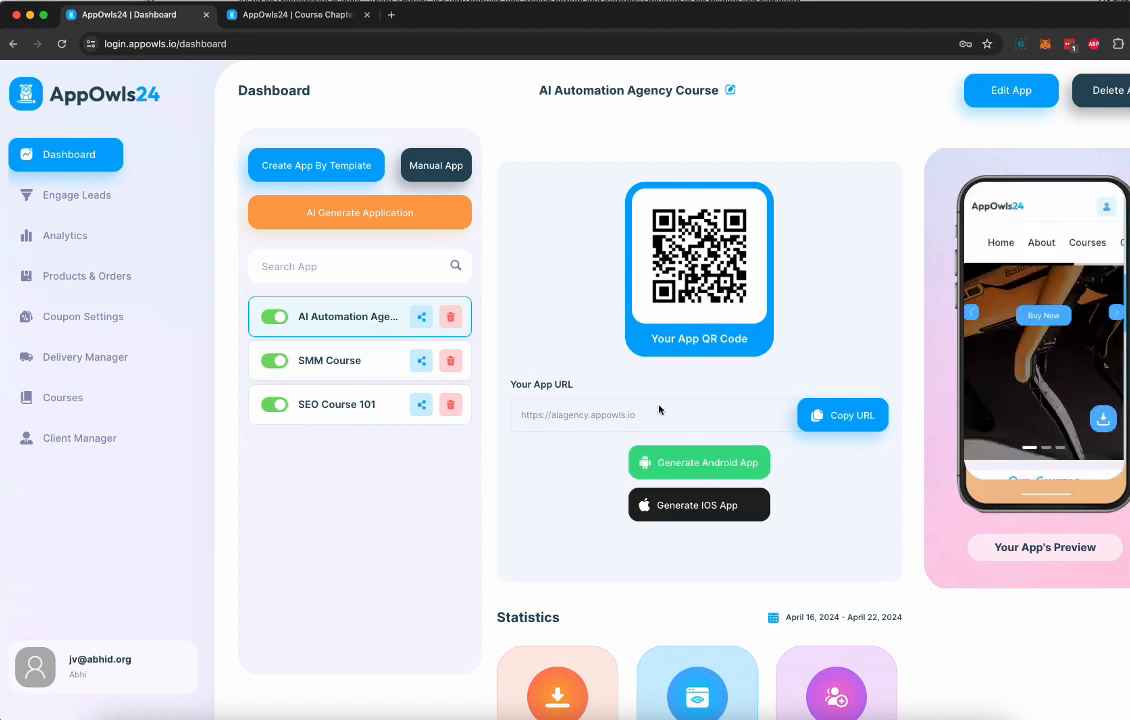
{"action": "left_click_drag", "start_coordinate": [520, 414], "coordinate": [655, 424]}
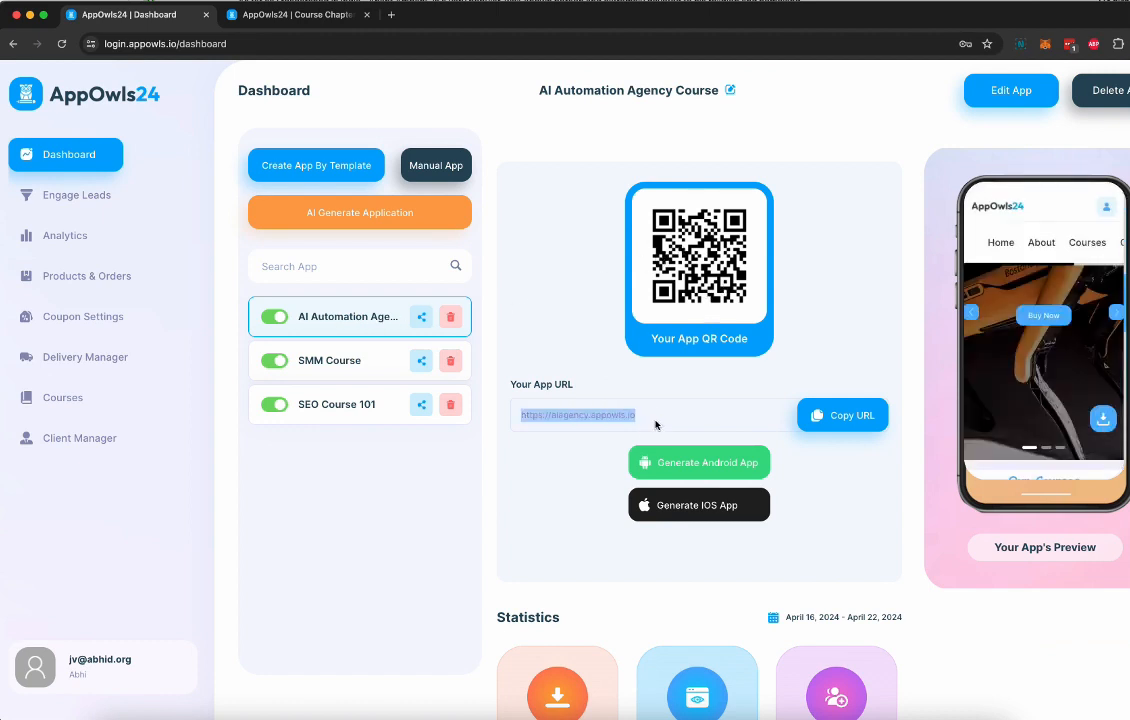
{"action": "scroll", "coordinate": [694, 467], "scroll_direction": "up", "scroll_amount": 5}
{"action": "scroll", "coordinate": [694, 467], "scroll_direction": "up", "scroll_amount": 3}
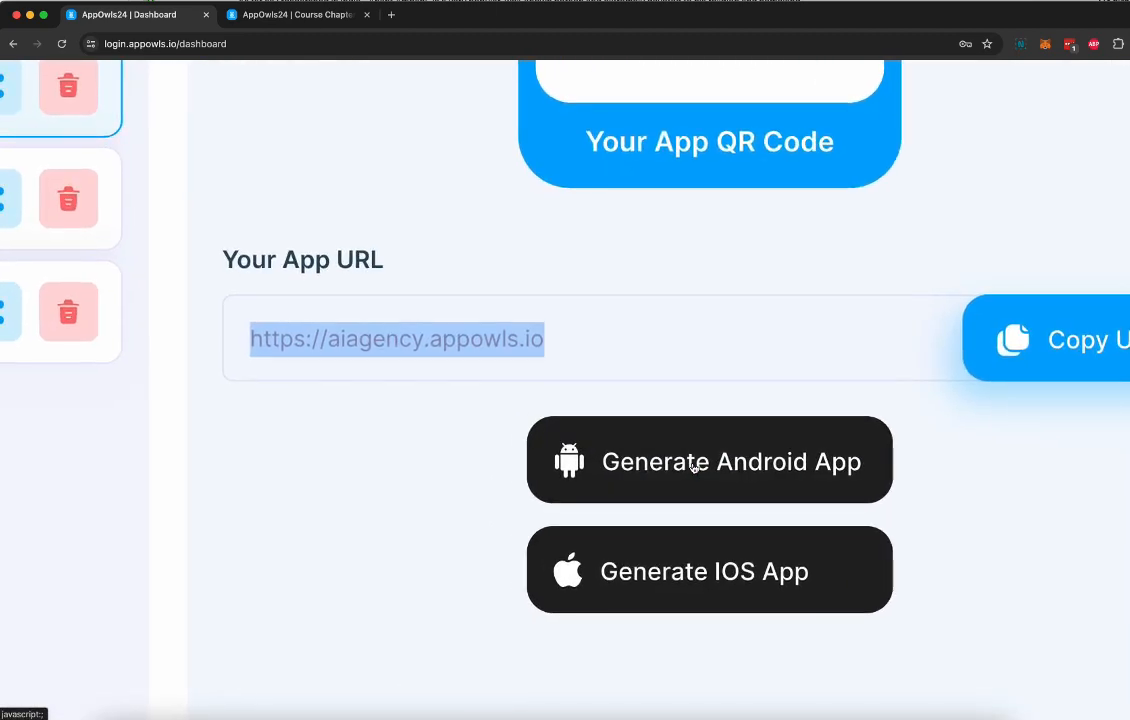
{"action": "scroll", "coordinate": [694, 467], "scroll_direction": "down", "scroll_amount": 8}
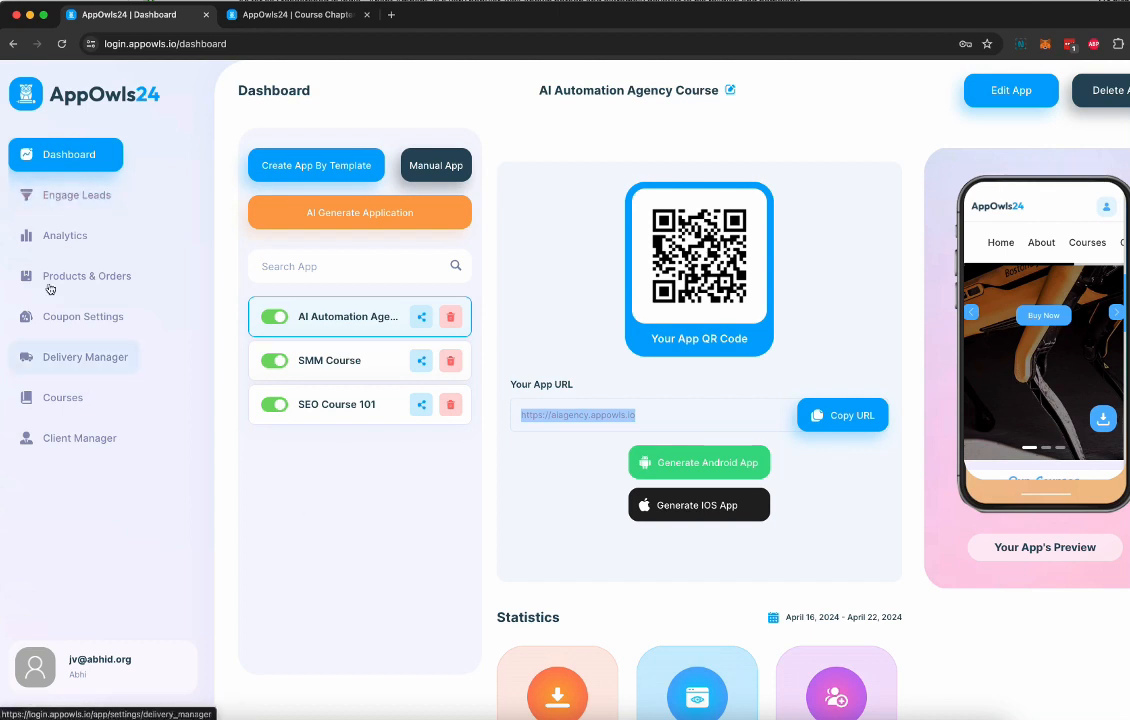
Review the Notifications, SMS, Booking Manager and Loyalty Program sections of Engage Leads, including the Add Loyalty Program form
{"action": "left_click", "coordinate": [87, 205]}
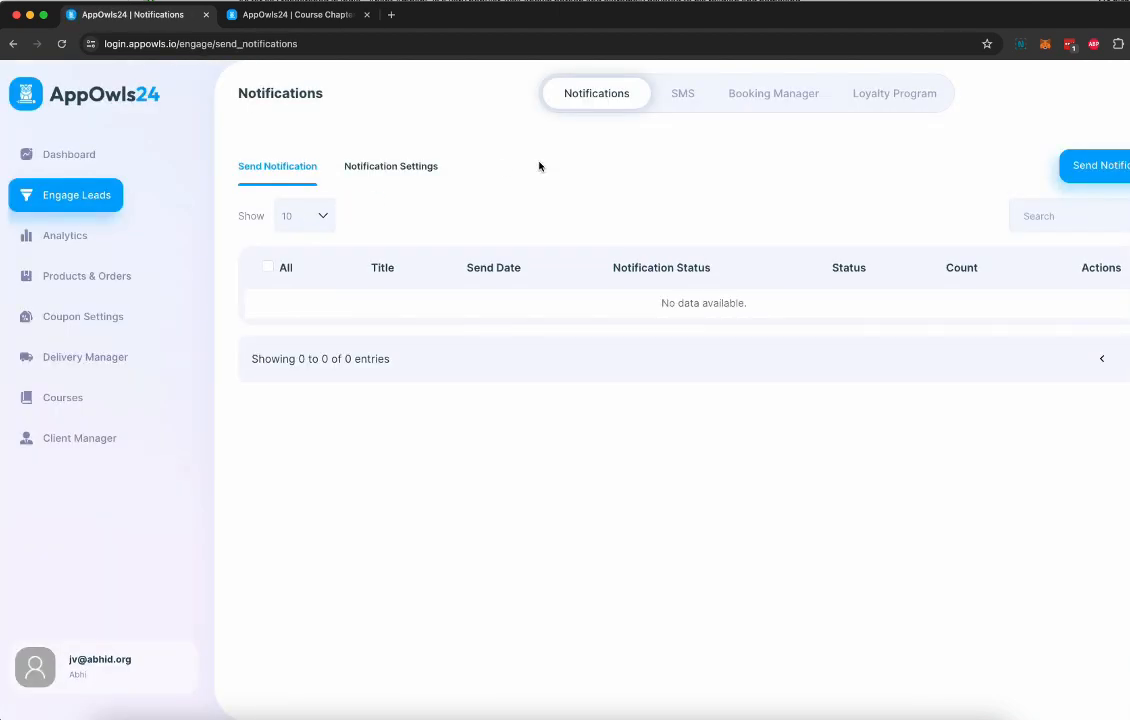
{"action": "left_click", "coordinate": [674, 102]}
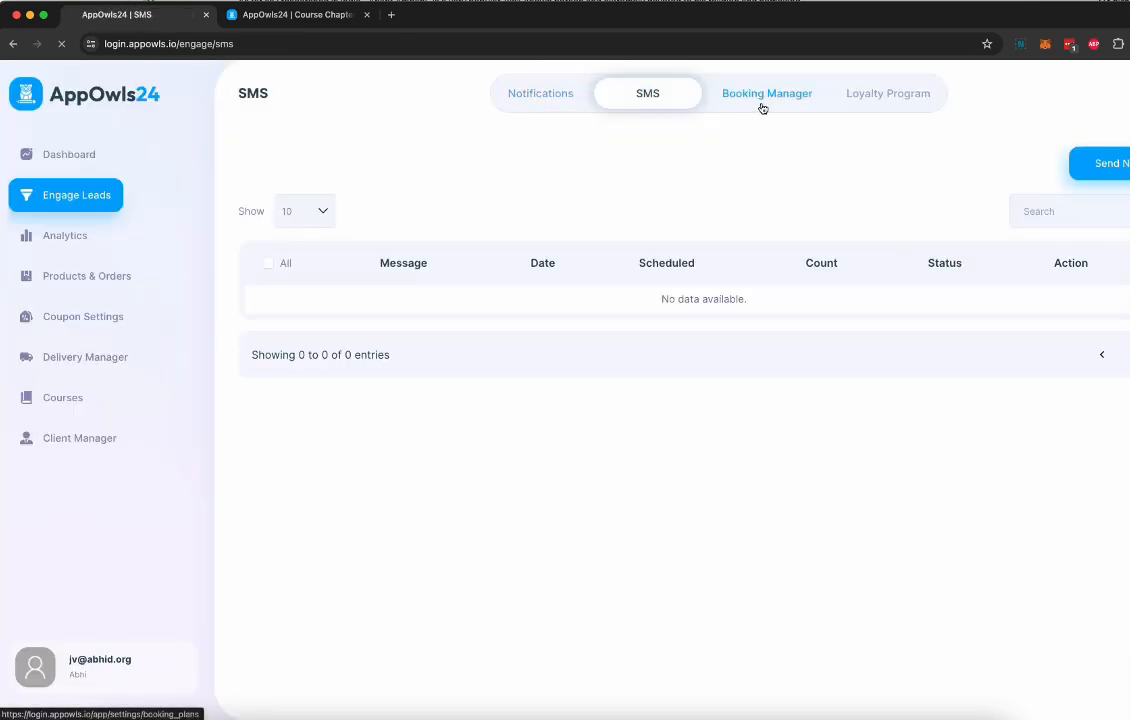
{"action": "left_click", "coordinate": [762, 108]}
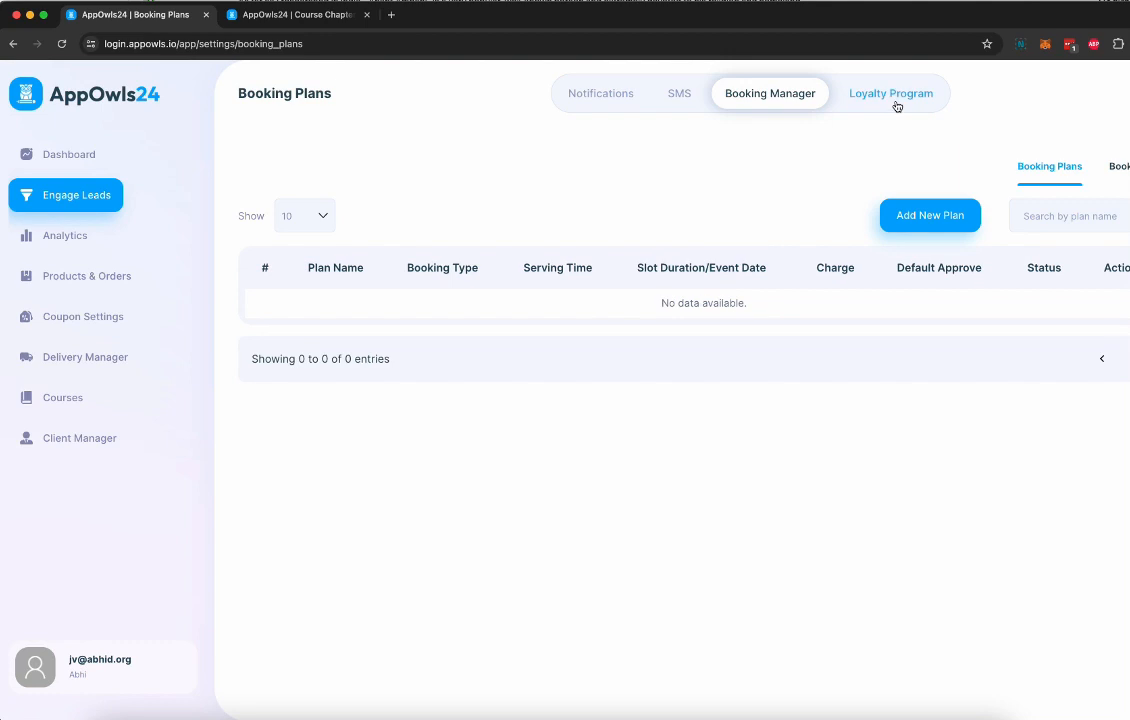
{"action": "left_click", "coordinate": [897, 106]}
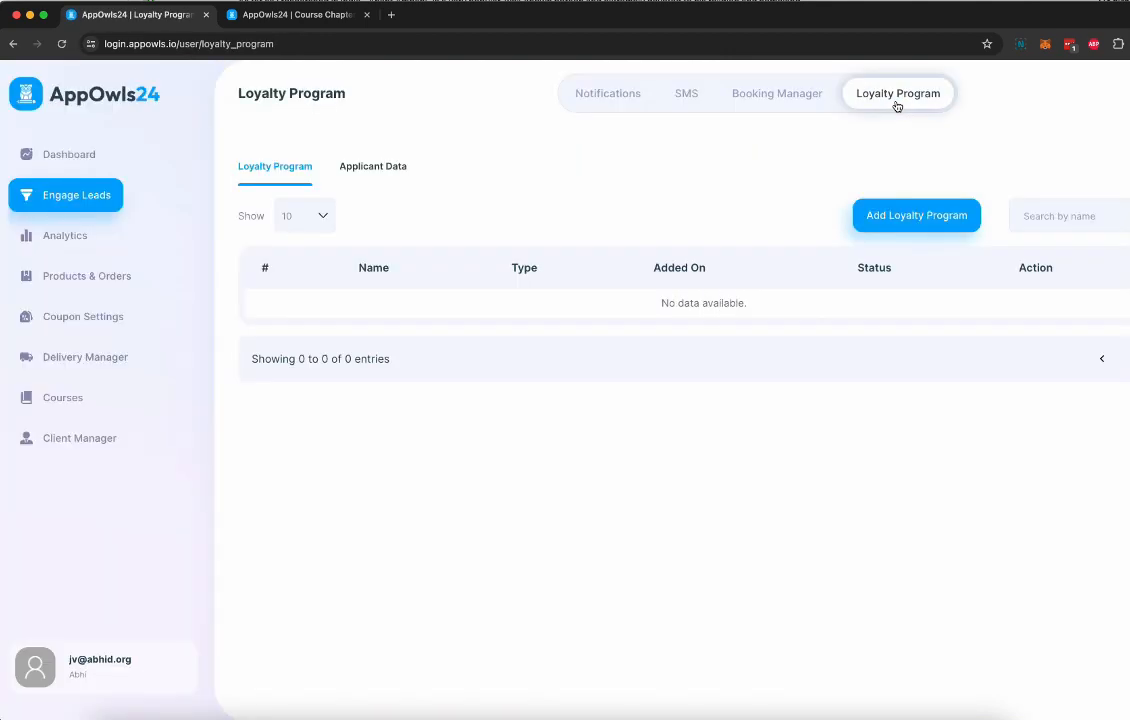
{"action": "left_click", "coordinate": [912, 234]}
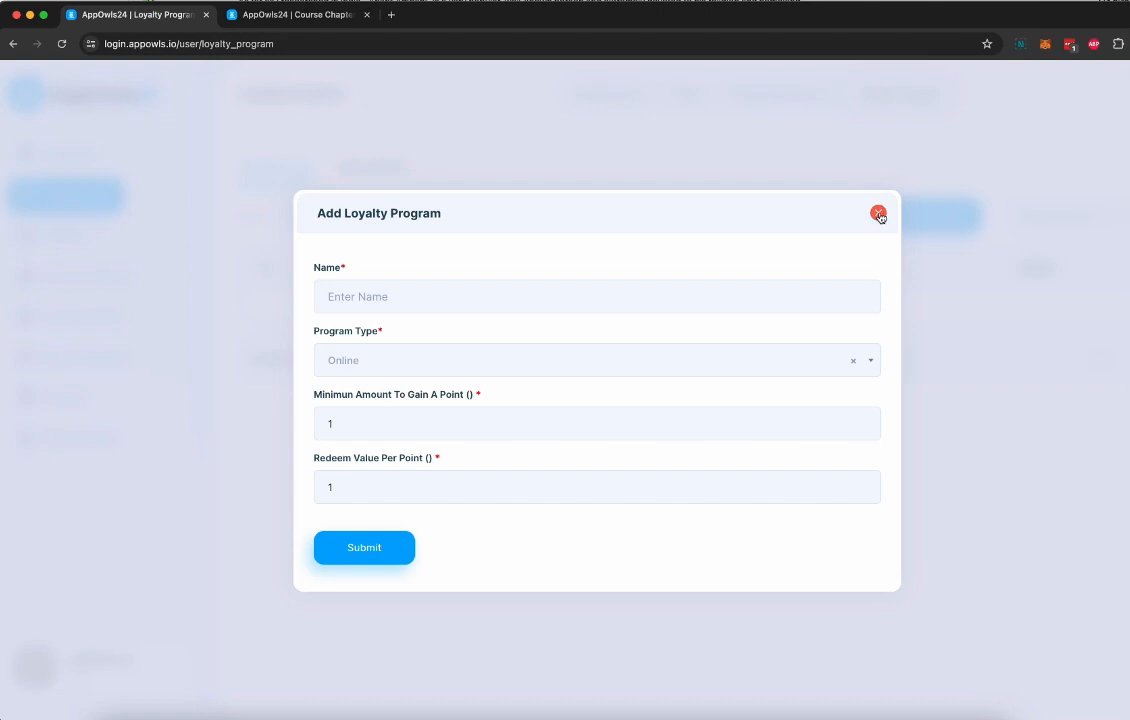
{"action": "left_click", "coordinate": [878, 215]}
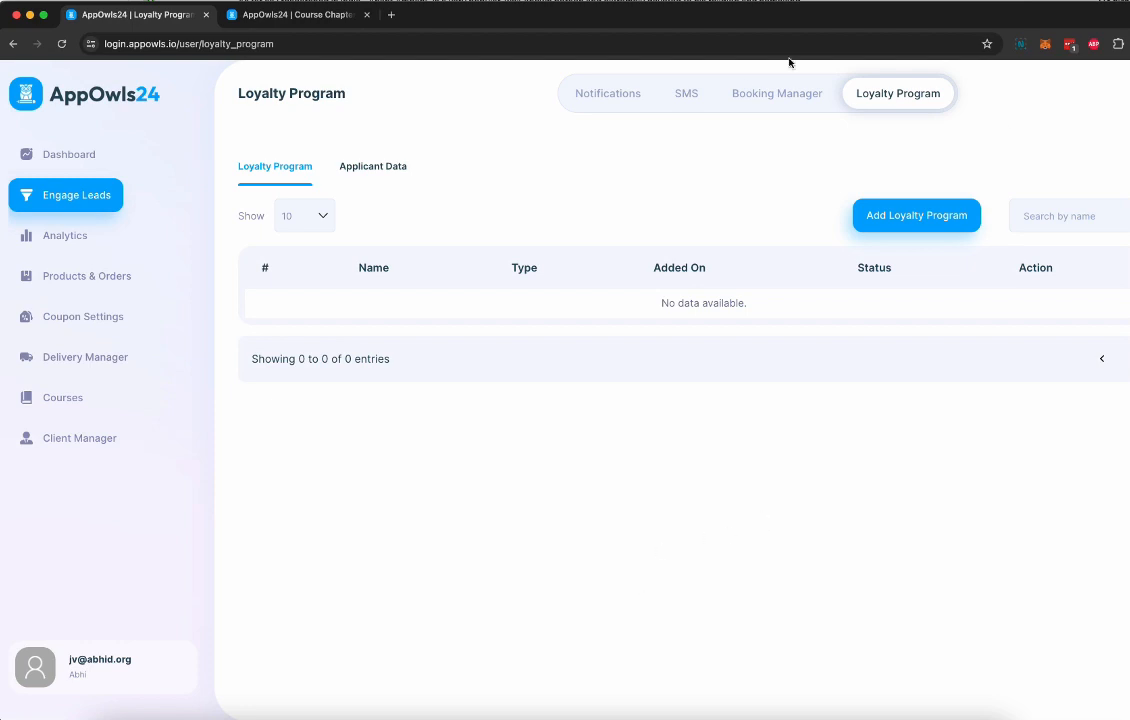
View the Products section of Products & Orders and return to the dashboard
{"action": "left_click", "coordinate": [99, 254]}
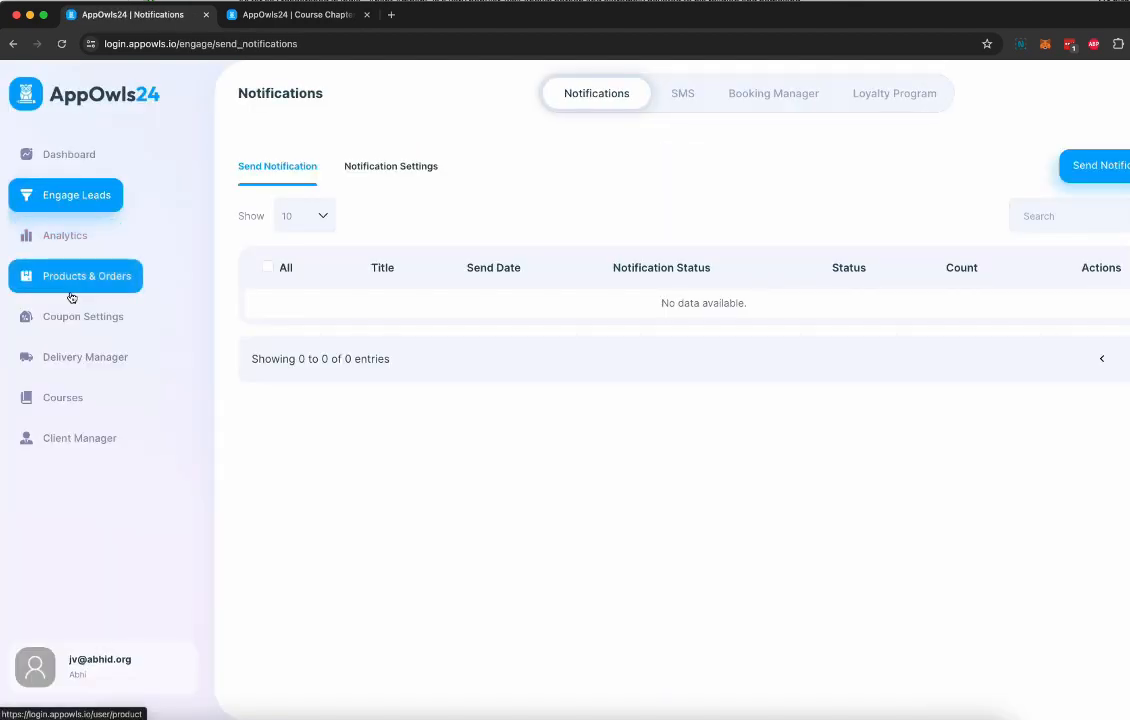
{"action": "left_click", "coordinate": [72, 295]}
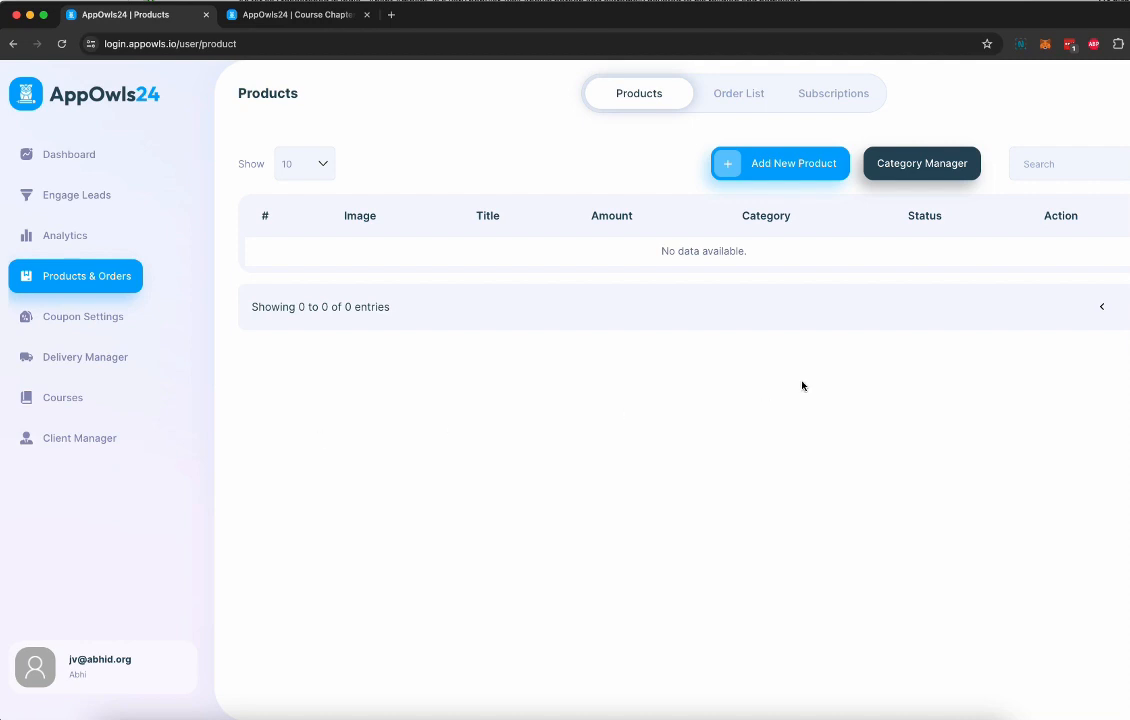
{"action": "left_click", "coordinate": [139, 153]}
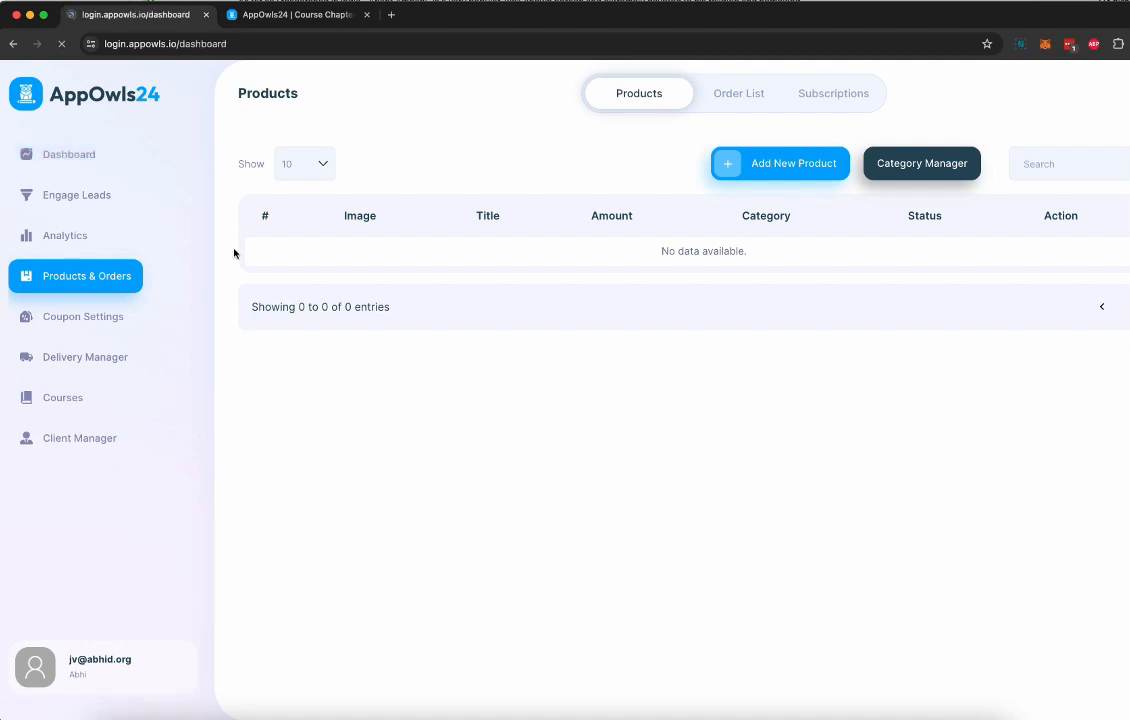